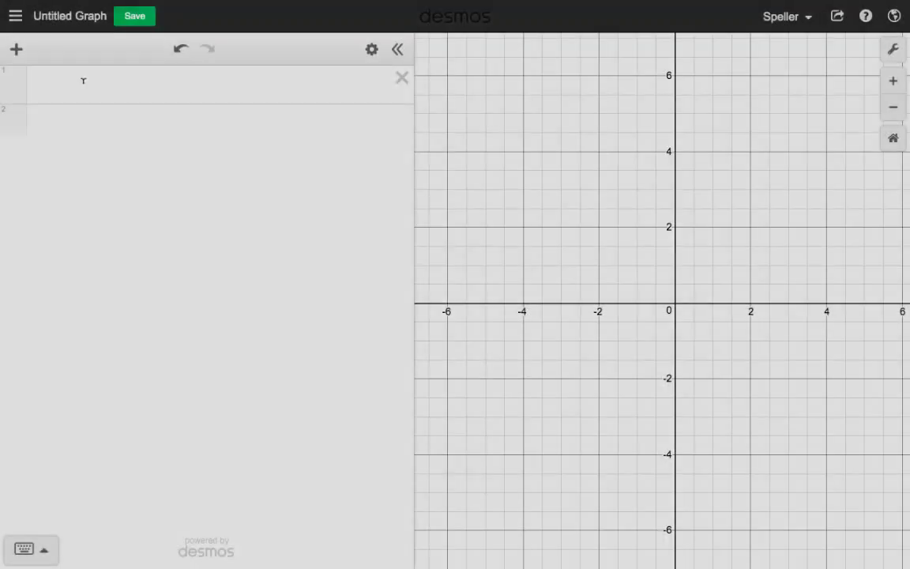
Define the function a(x)=√(2²−x²) in the first expression line
click(83, 81)
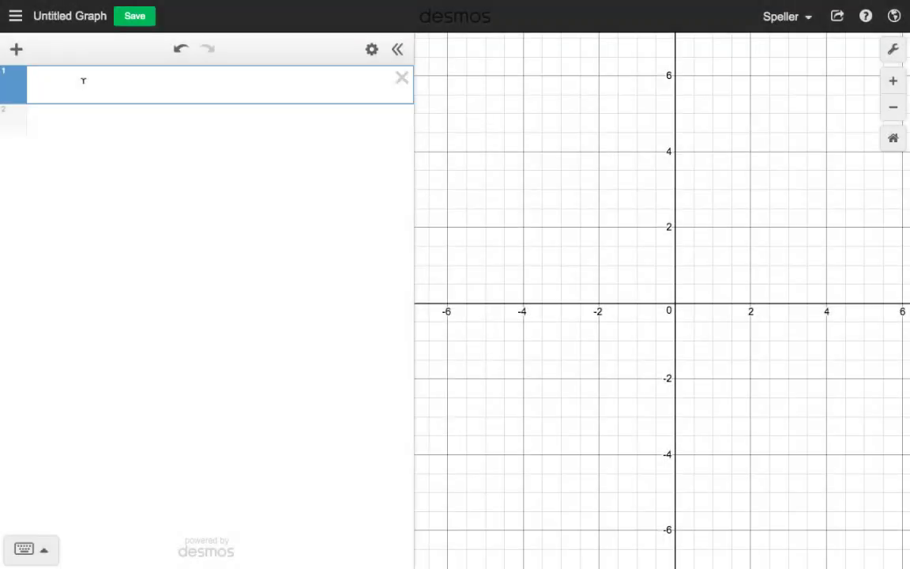
text(a(x)
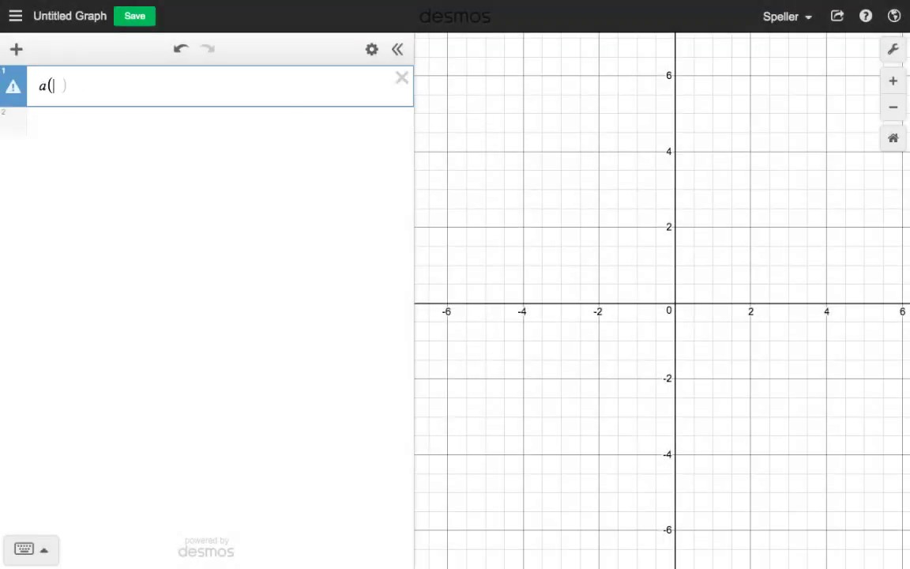
text()=)
text(sqrt)
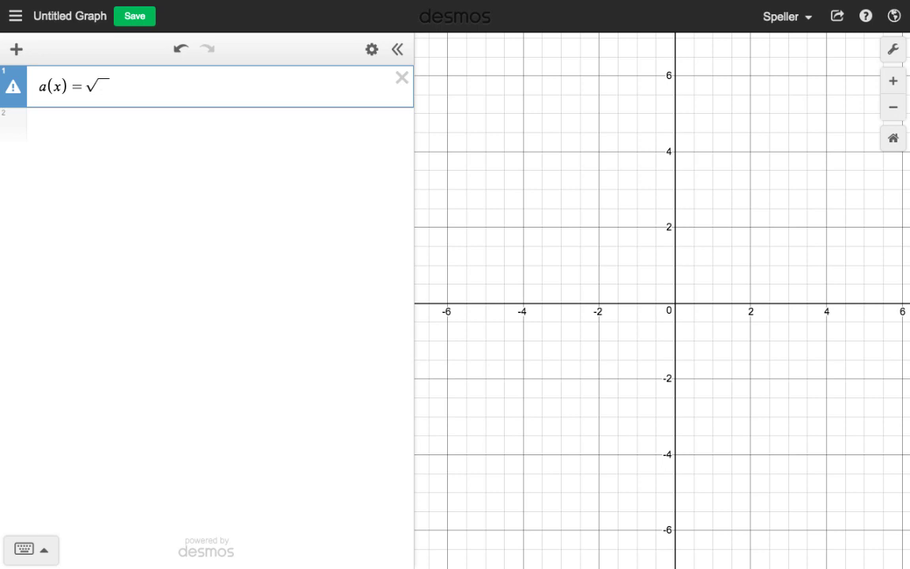
text(2^2)
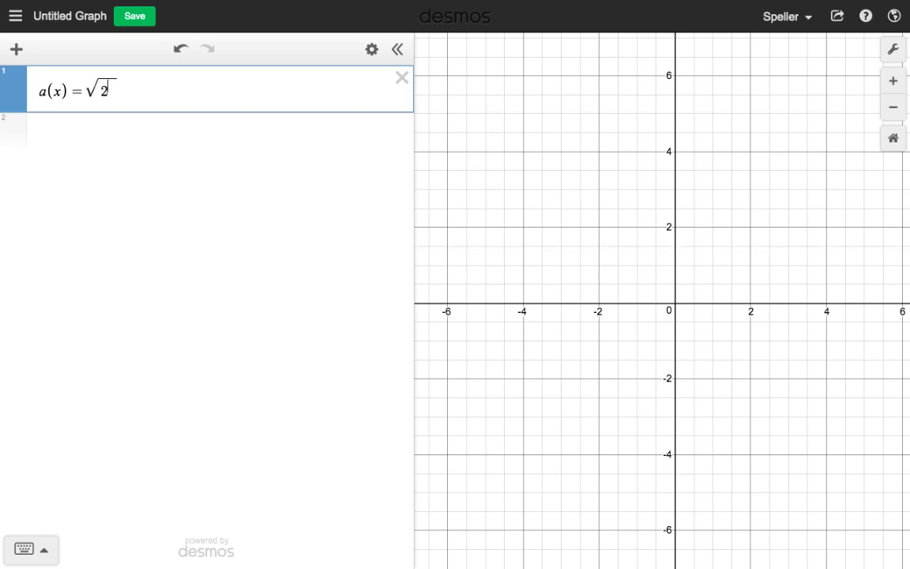
key(Right)
text(-x)
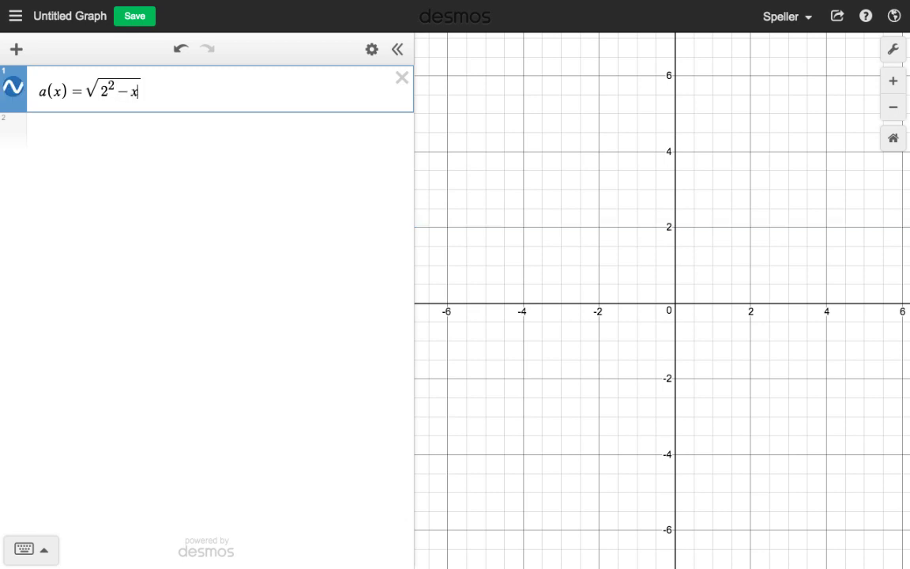
text(^2)
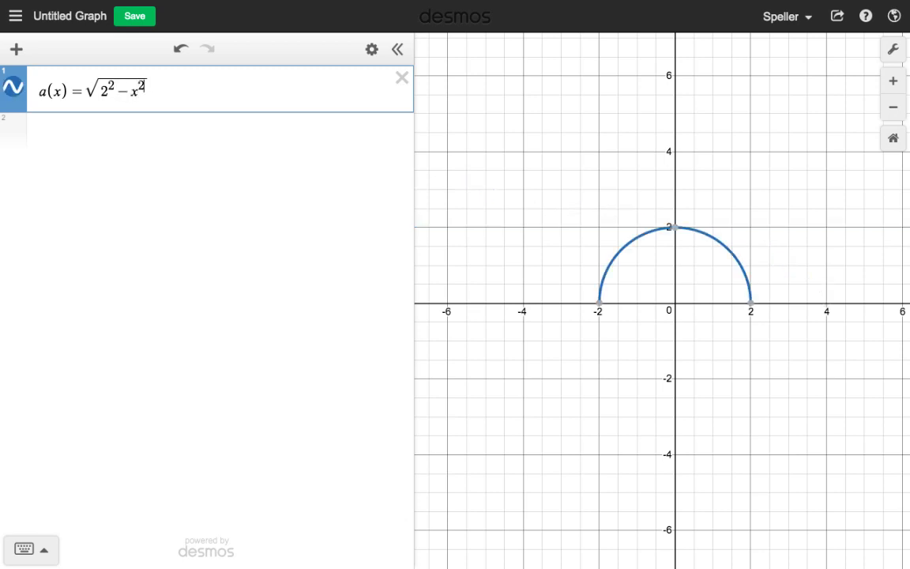
Define b(x)=−a(x) on a new expression line to mirror the upper semicircle
key(Return)
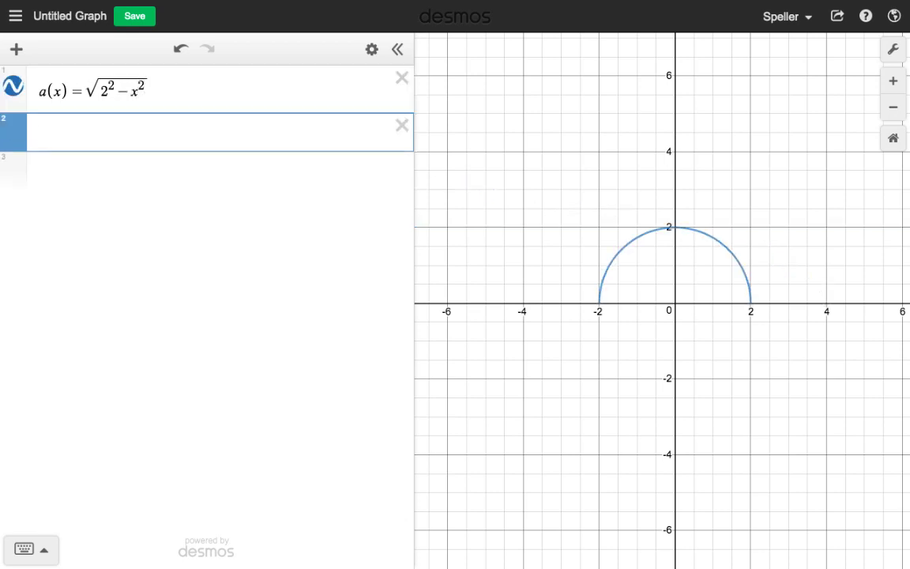
text(b(x))
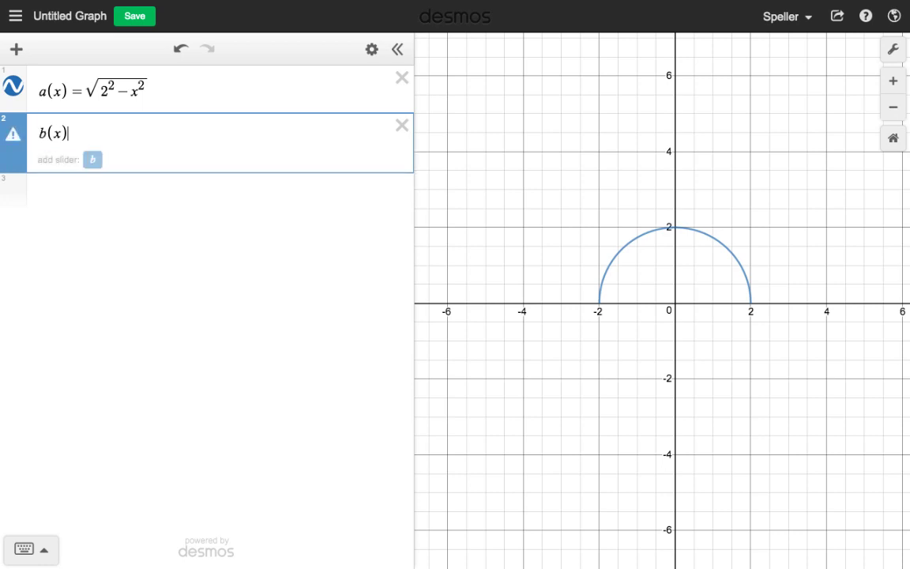
text(=)
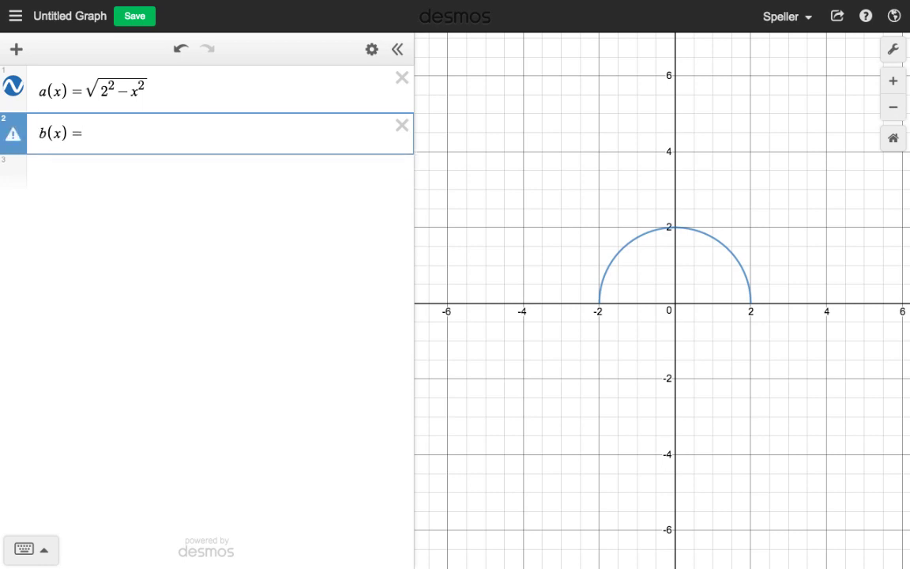
text(-a(x))
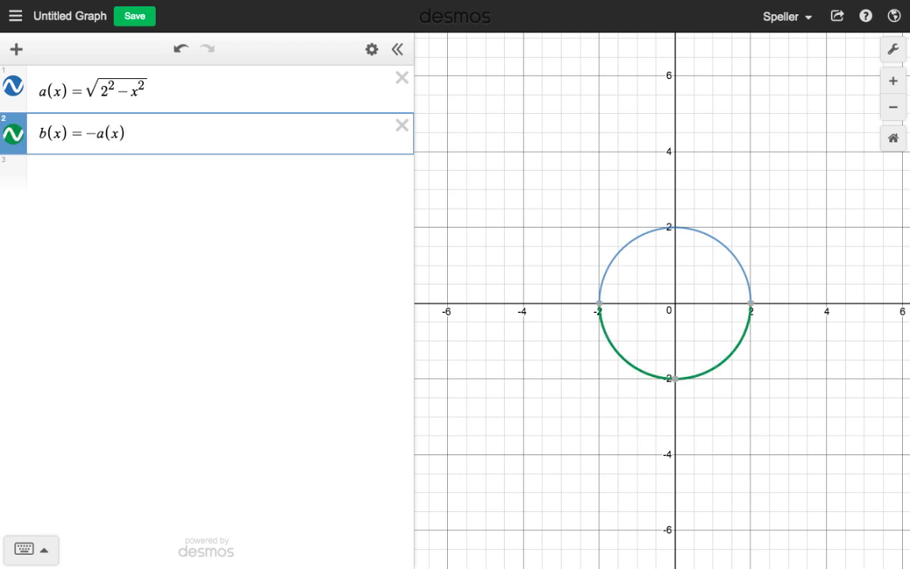
Define c(x)=√(1.5²−x²) on a new expression line as a smaller upper semicircle
key(Return)
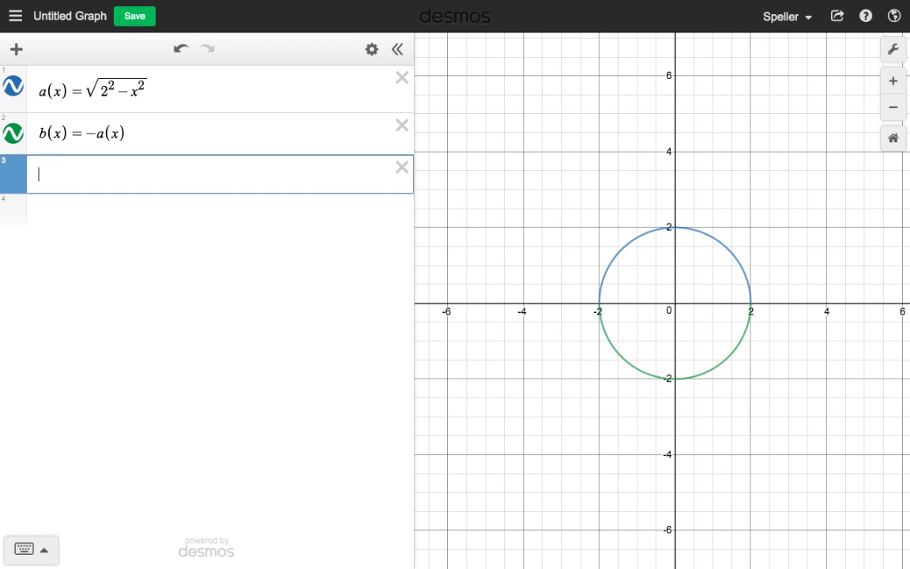
text(c(x)=)
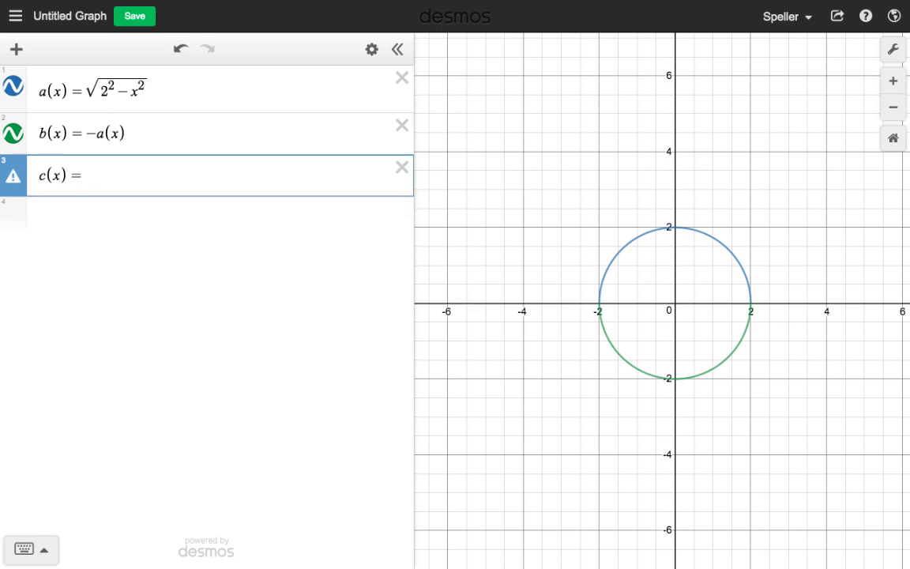
text(sqrt)
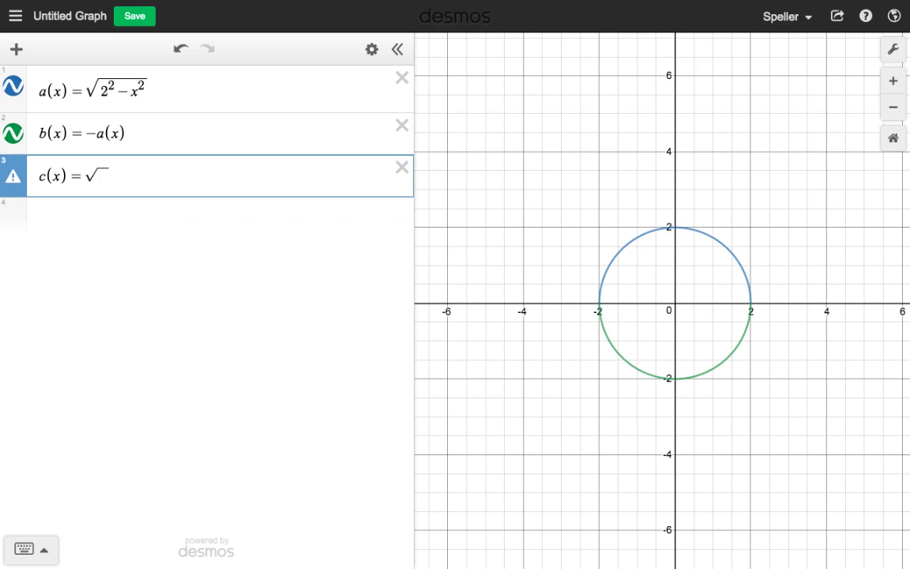
text(1.5)
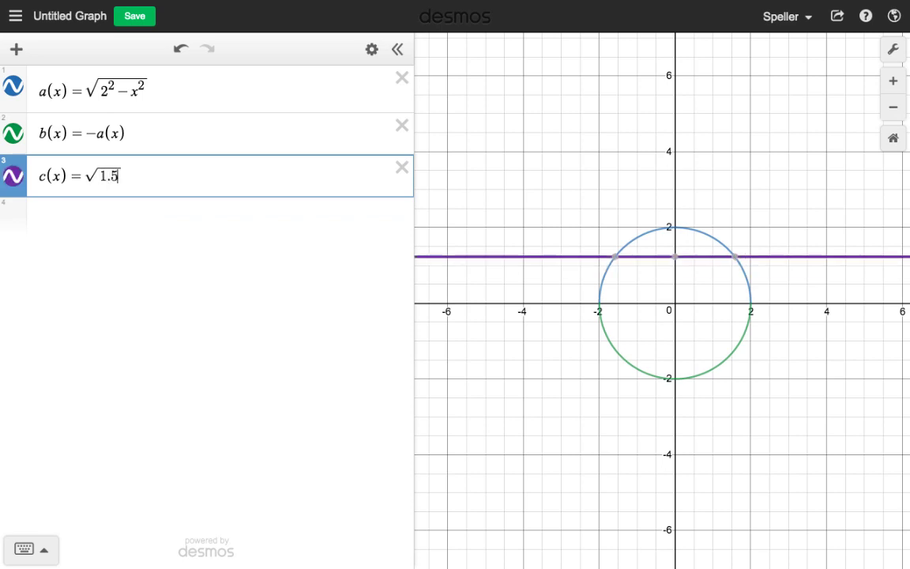
text(^2)
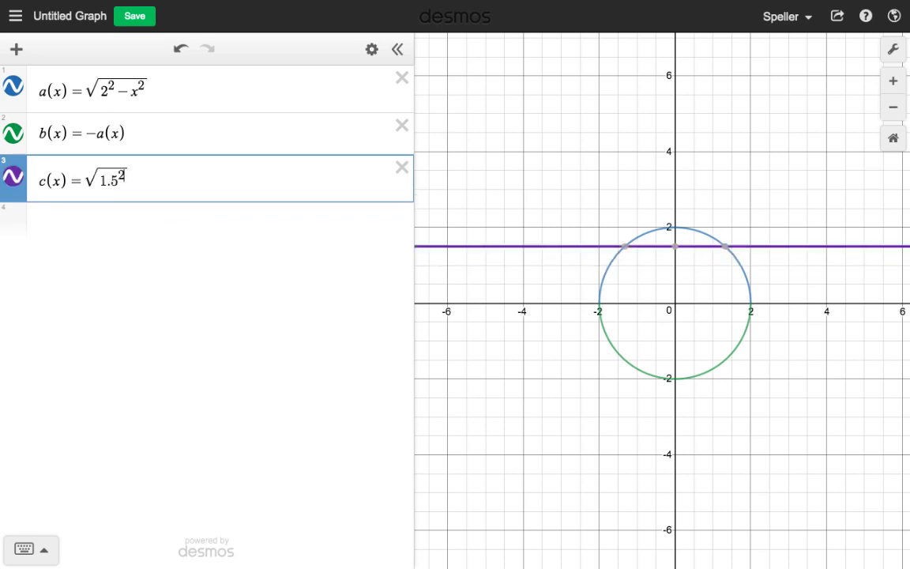
text(-x)
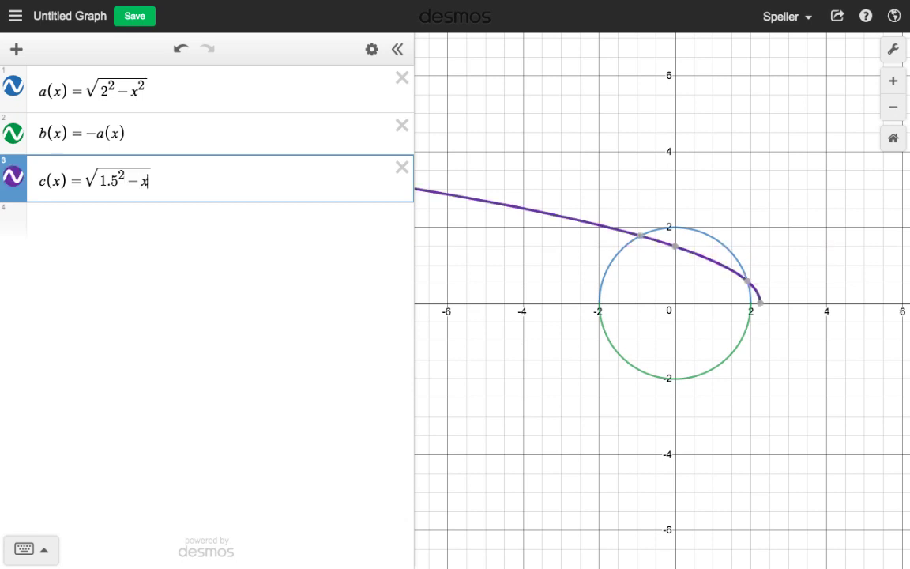
text(^2)
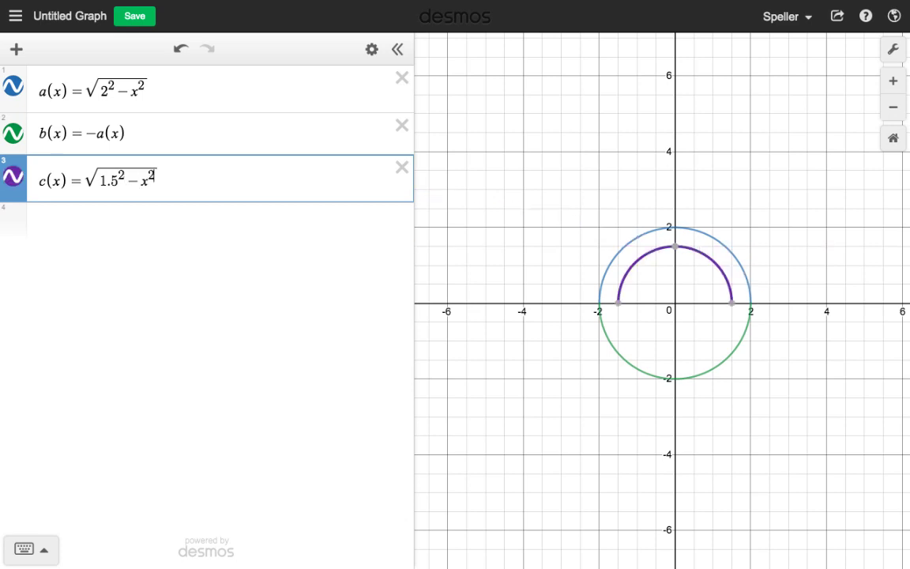
Define d(x)=−c(x) on a new expression line to mirror the smaller semicircle
key(Return)
text(d(x))
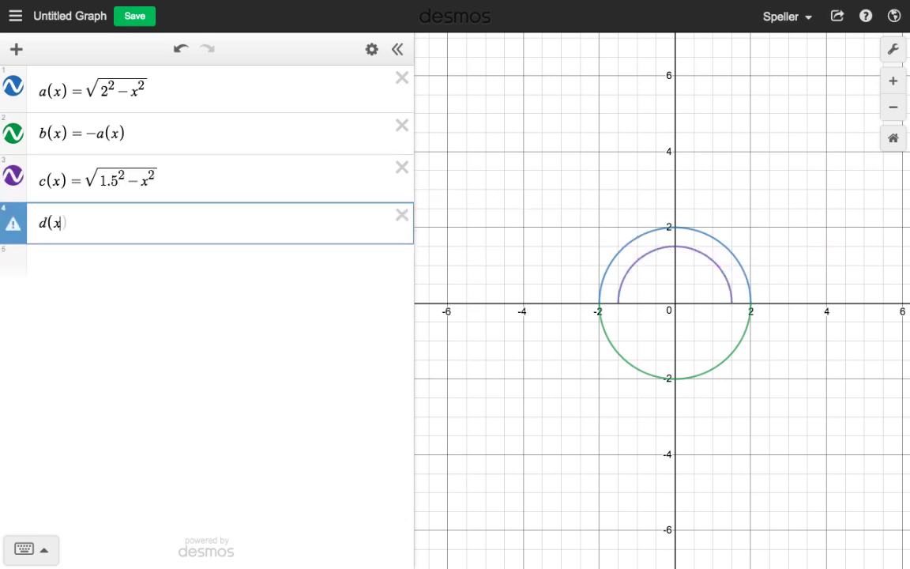
text(= -c(x))
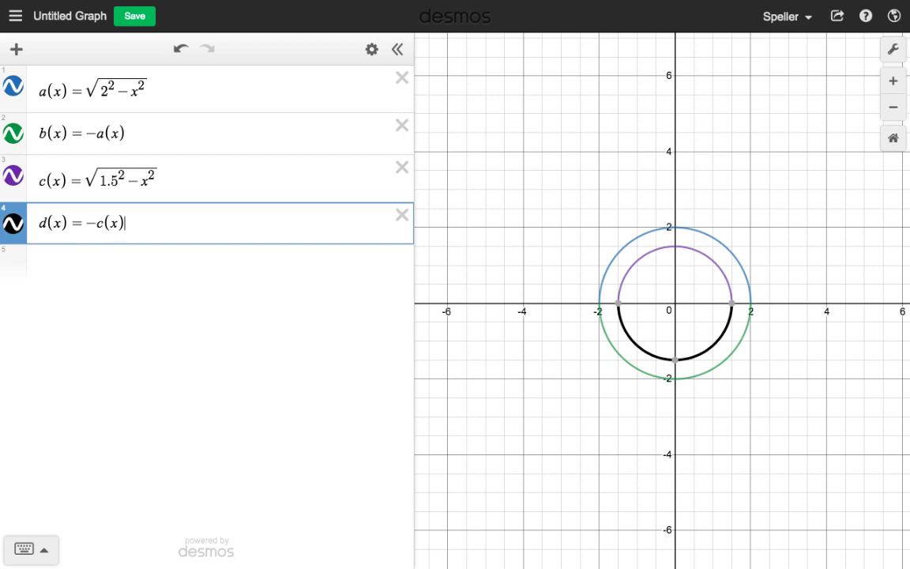
Examine the two concentric circles on the graph, centred and enlarged
click(518, 209)
scroll(536, 221, up, 5)
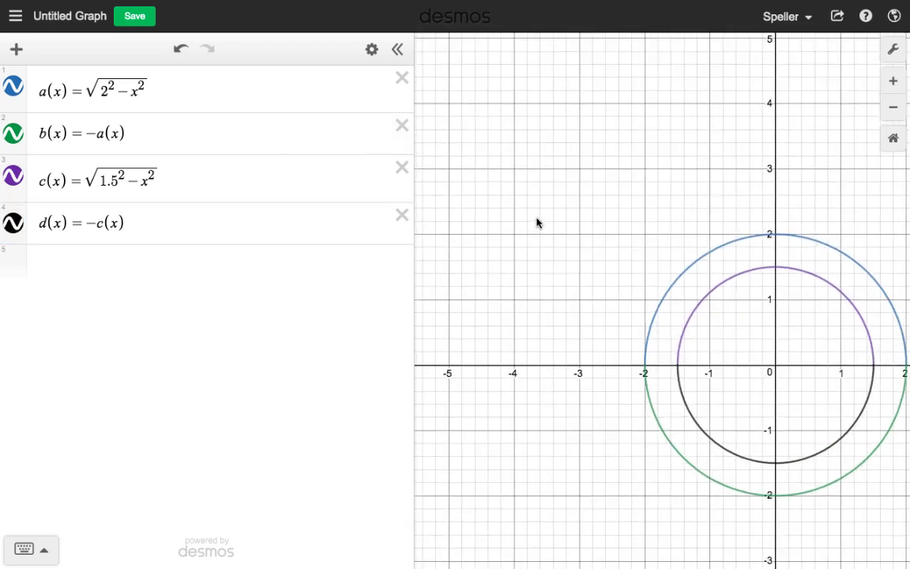
scroll(536, 221, down, 5)
scroll(566, 203, up, 1)
drag(566, 203, 518, 193)
scroll(575, 203, up, 1)
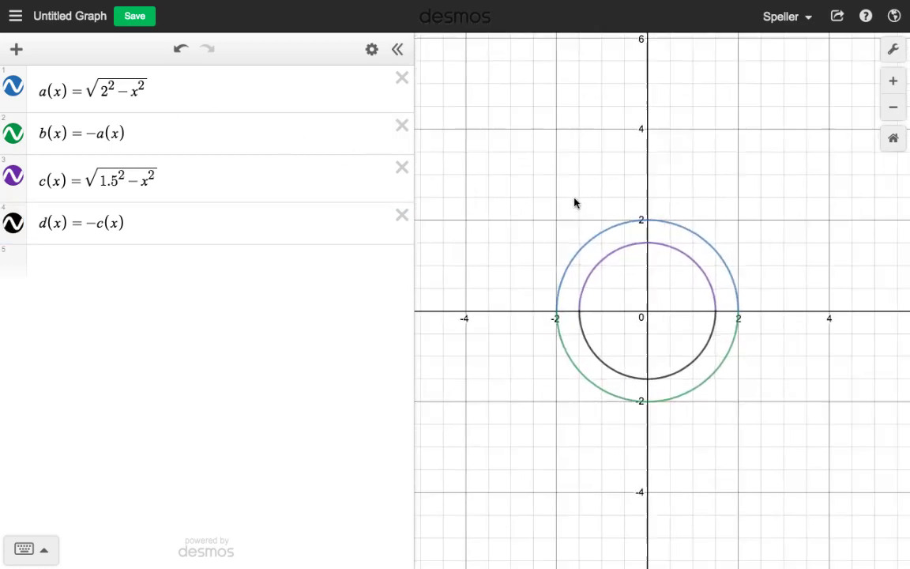
scroll(575, 203, down, 1)
scroll(575, 202, up, 4)
drag(574, 191, 528, 68)
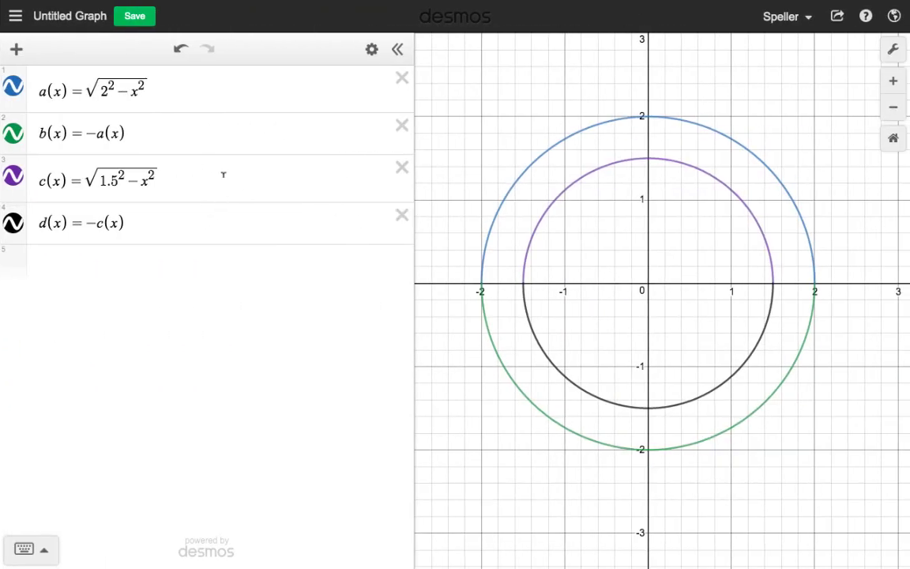
Restrict the domain of c(x) to {−1.5≤x<−0.5}, taking the limits from the inner circle on the graph
click(224, 186)
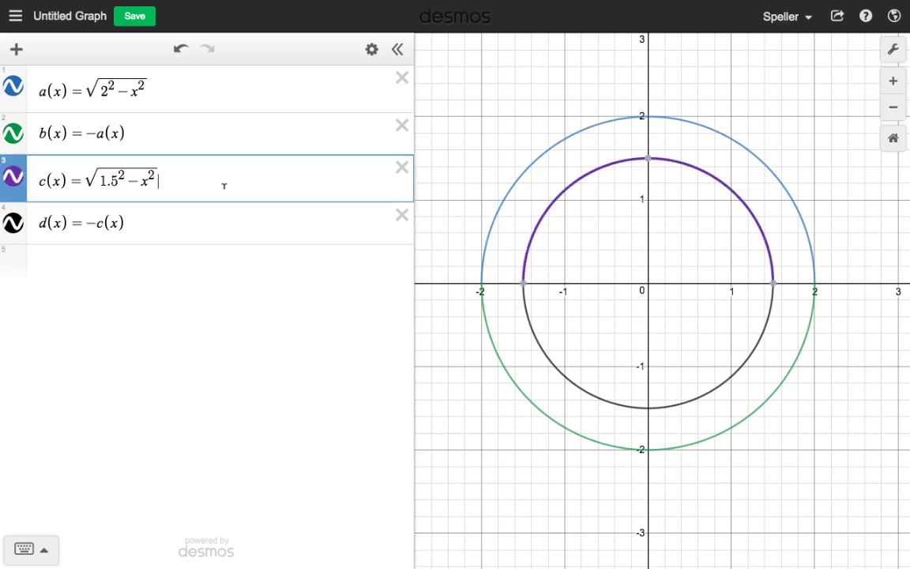
text({)
scroll(541, 298, down, 2)
scroll(542, 298, up, 5)
scroll(542, 299, up, 3)
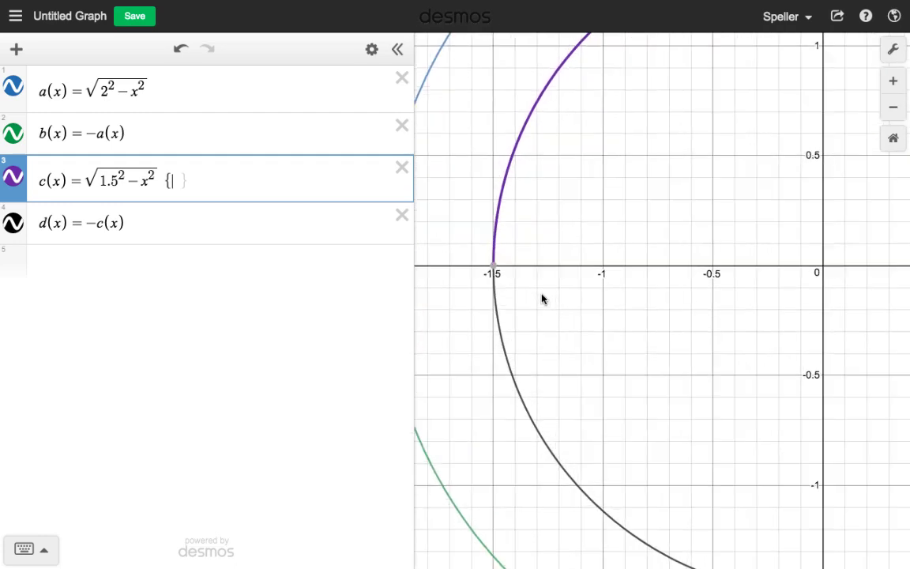
drag(550, 233, 512, 368)
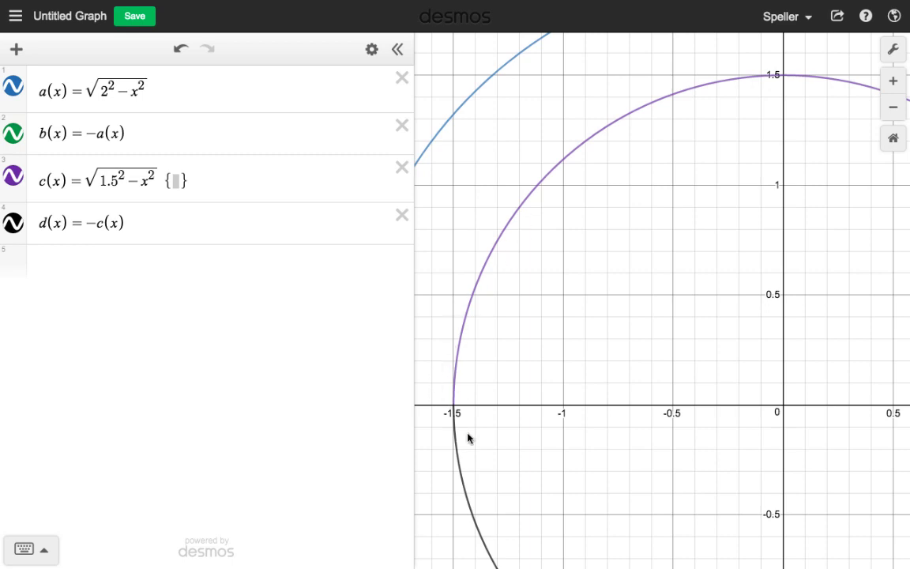
drag(534, 471, 547, 258)
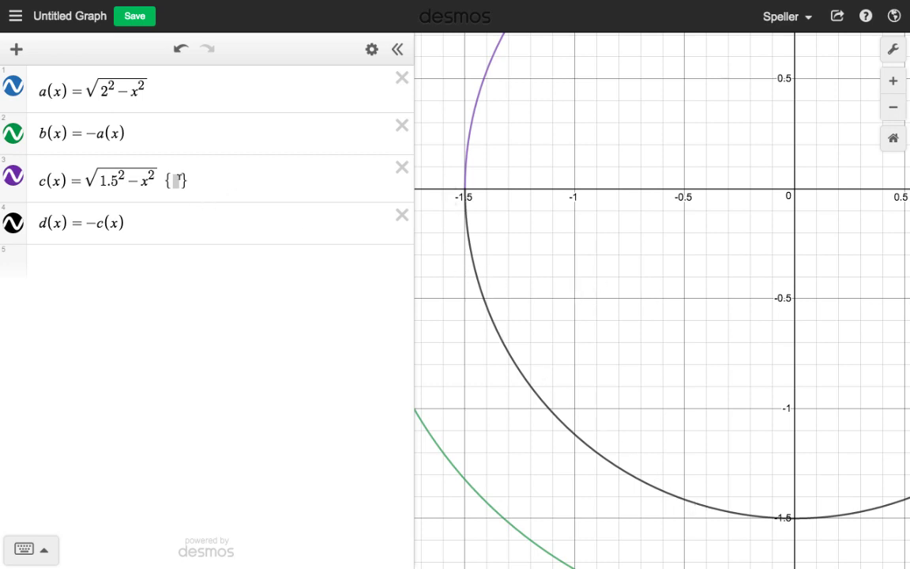
click(173, 180)
text(-15)
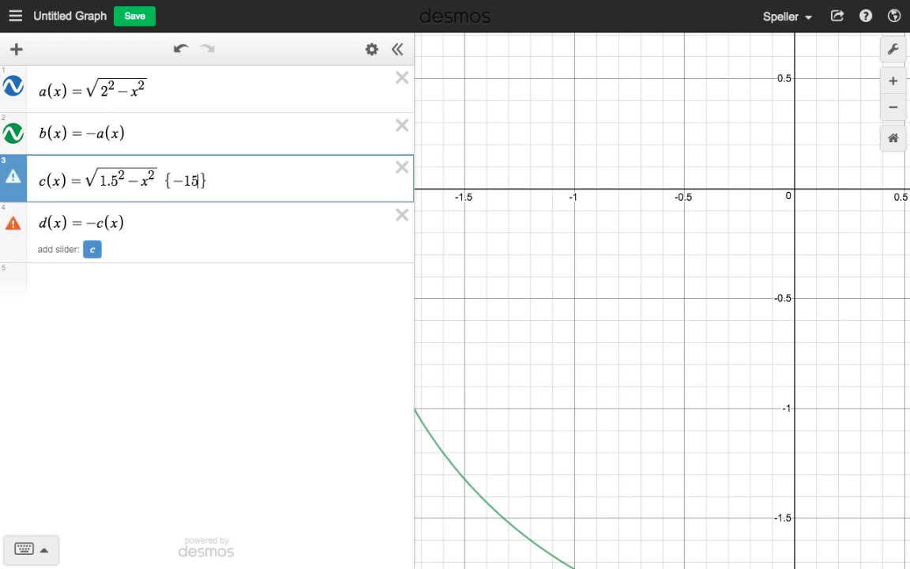
key(BackSpace)
text(.5<=x<-0)
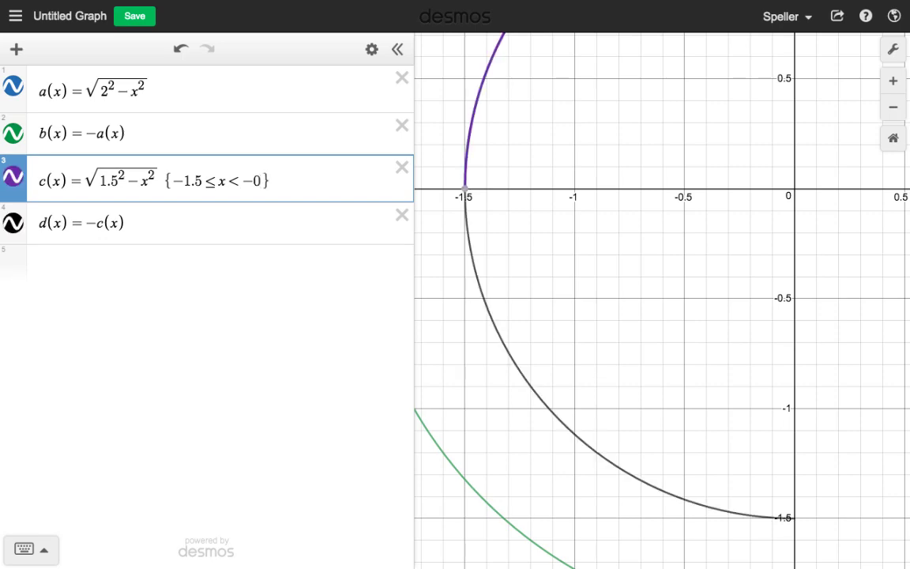
text(.5)
scroll(567, 287, down, 5)
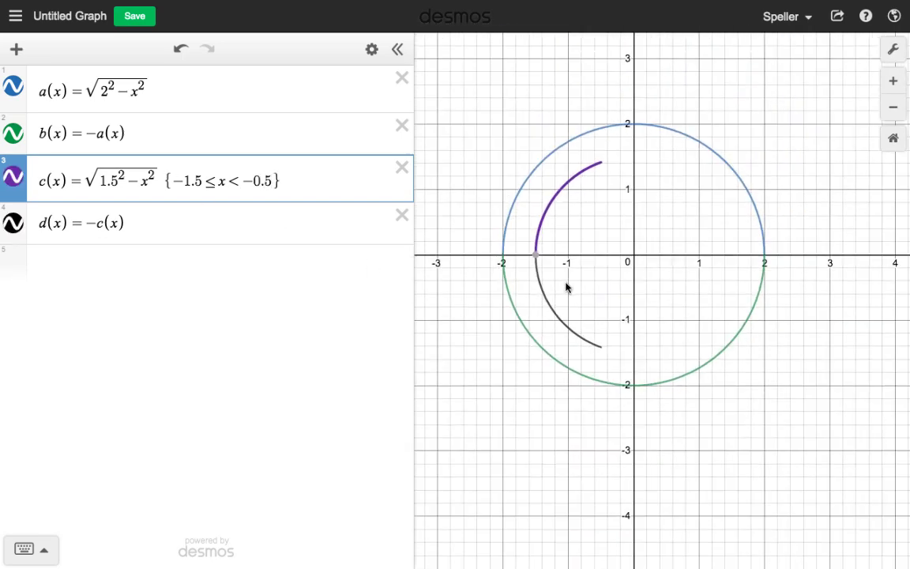
scroll(566, 287, up, 1)
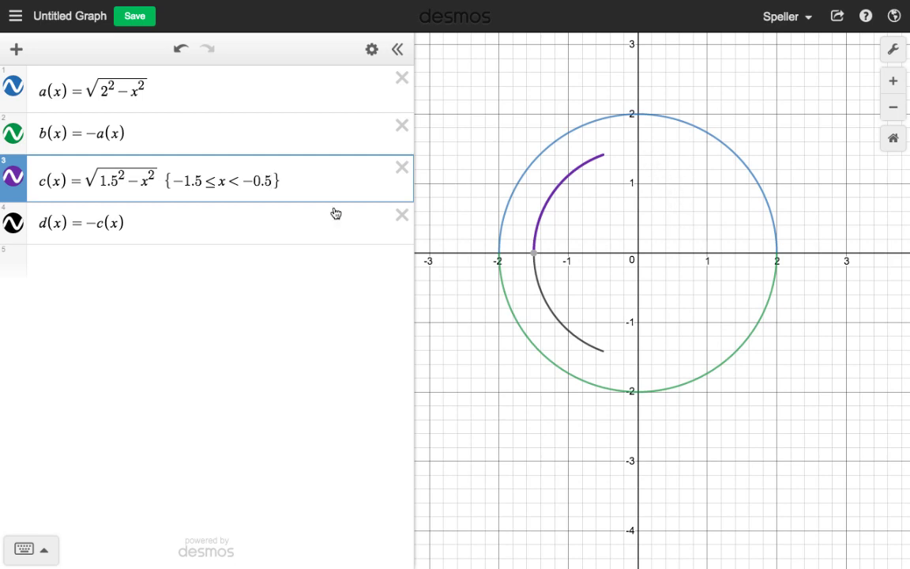
Add a second domain interval, 0.5≤x<1.5, to the restriction of c(x)
text(,)
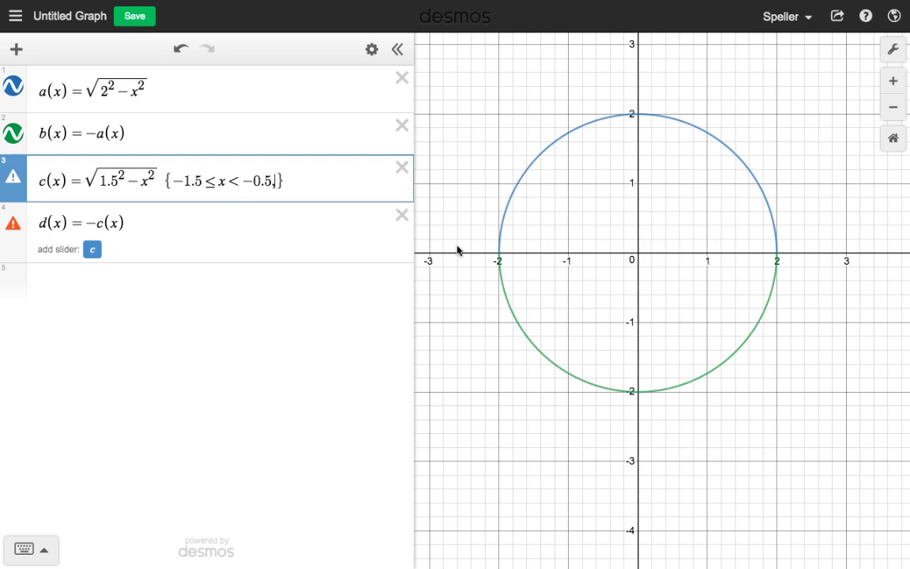
scroll(719, 277, down, 3)
scroll(719, 276, up, 6)
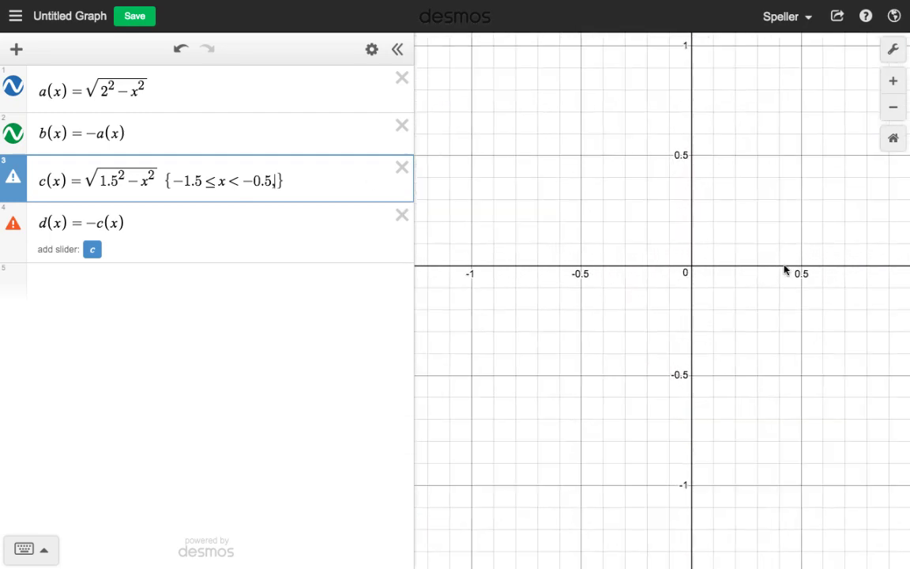
drag(785, 270, 562, 373)
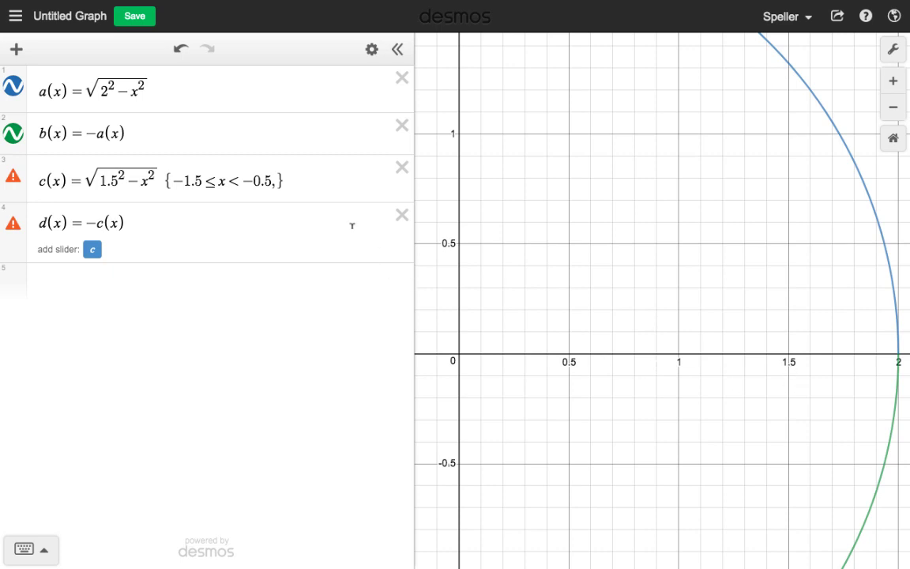
click(277, 181)
text(0)
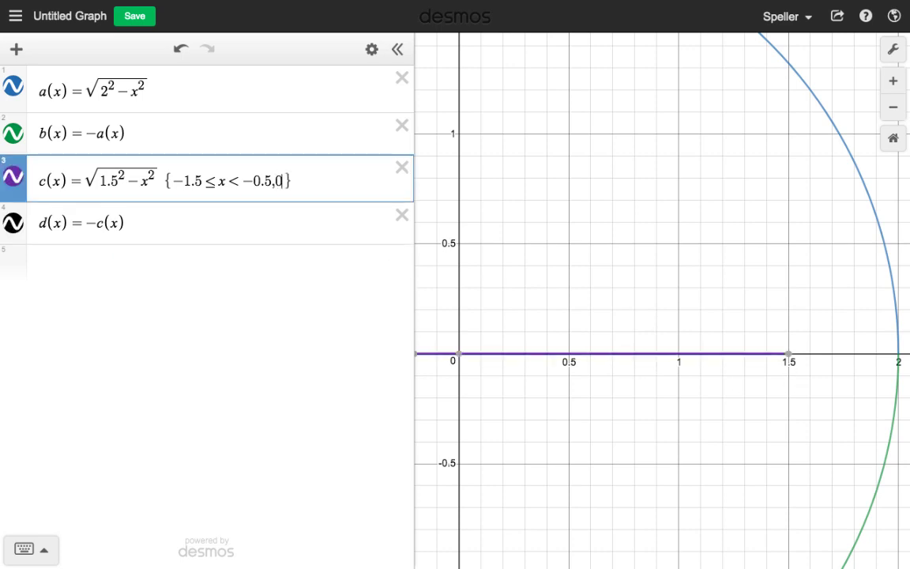
text(.5)
text(<=x)
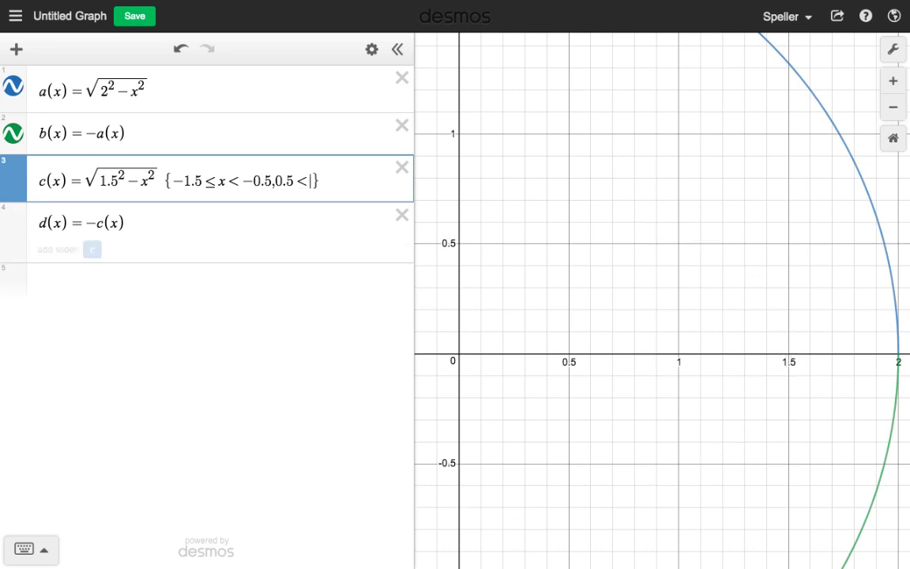
text(<)
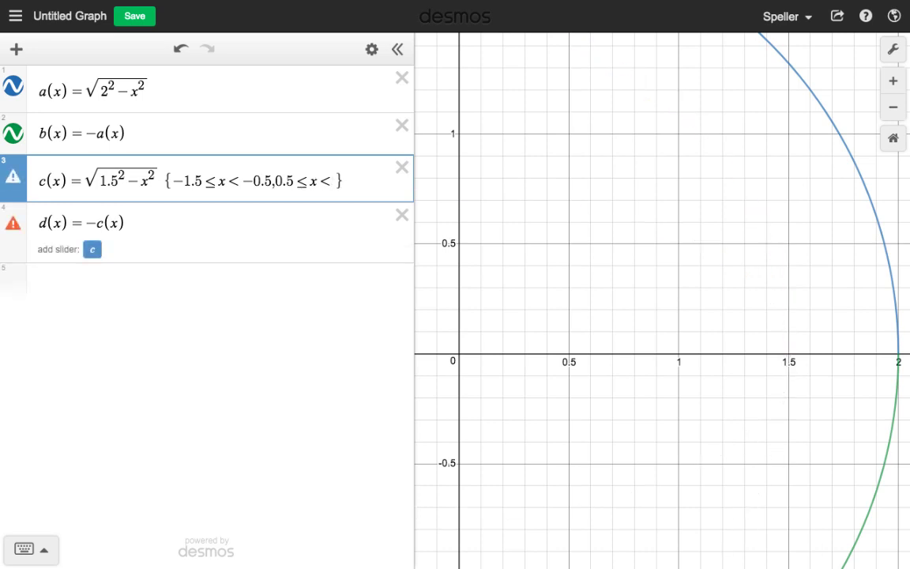
text(1.5)
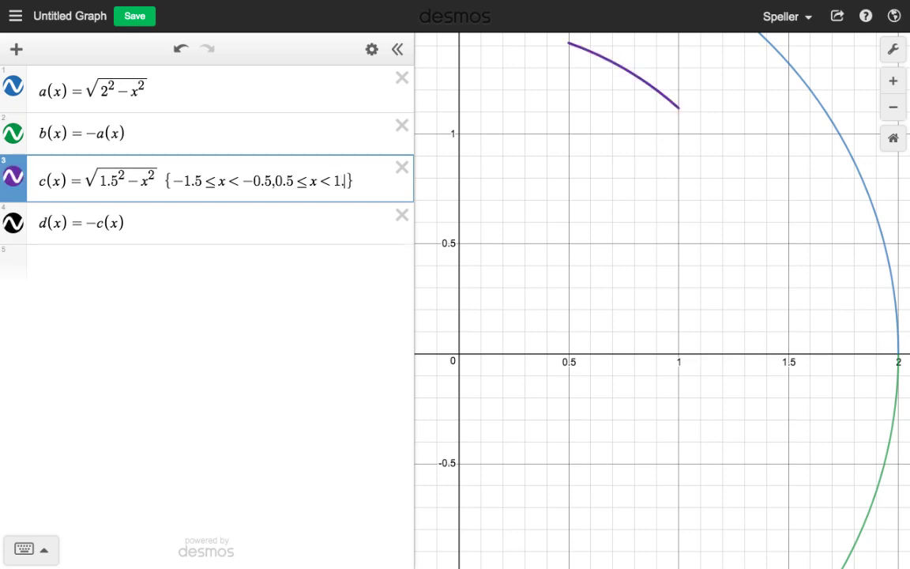
Graph the vertical line x=0.5 on a new expression line
scroll(557, 249, up, 2)
scroll(557, 248, down, 4)
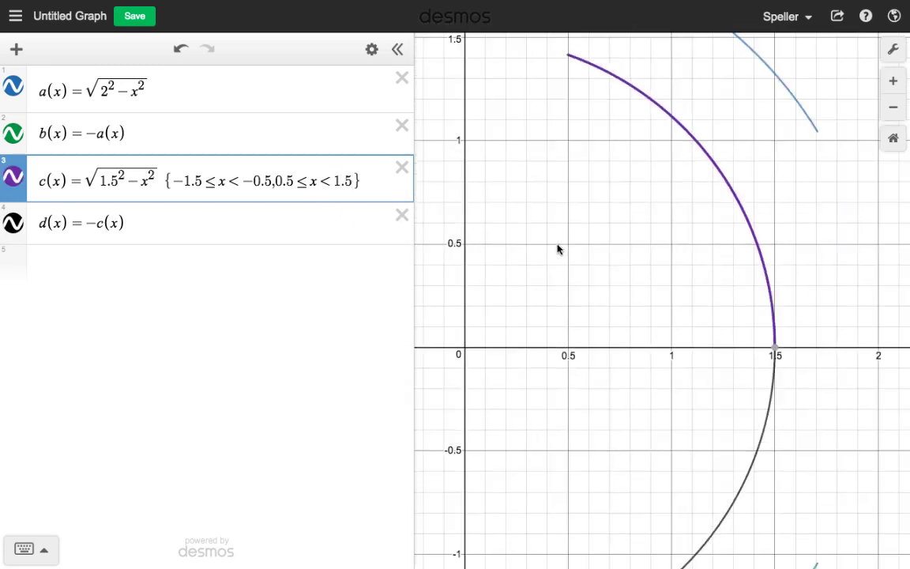
click(550, 241)
drag(550, 242, 726, 236)
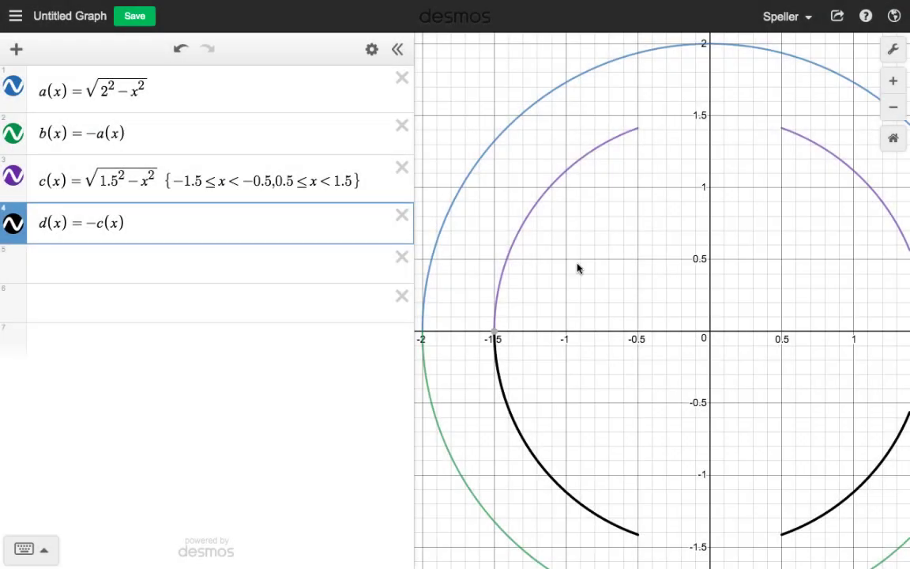
click(166, 277)
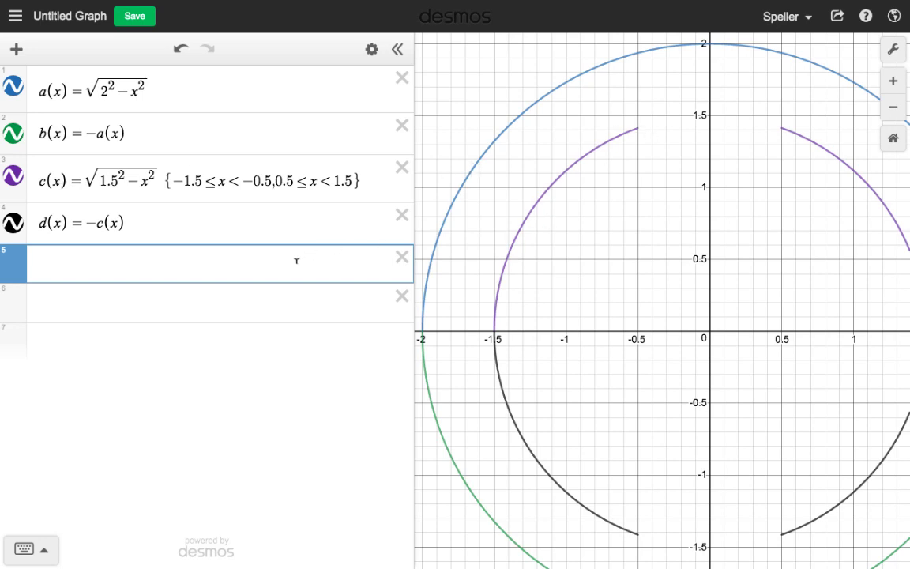
text(x=0)
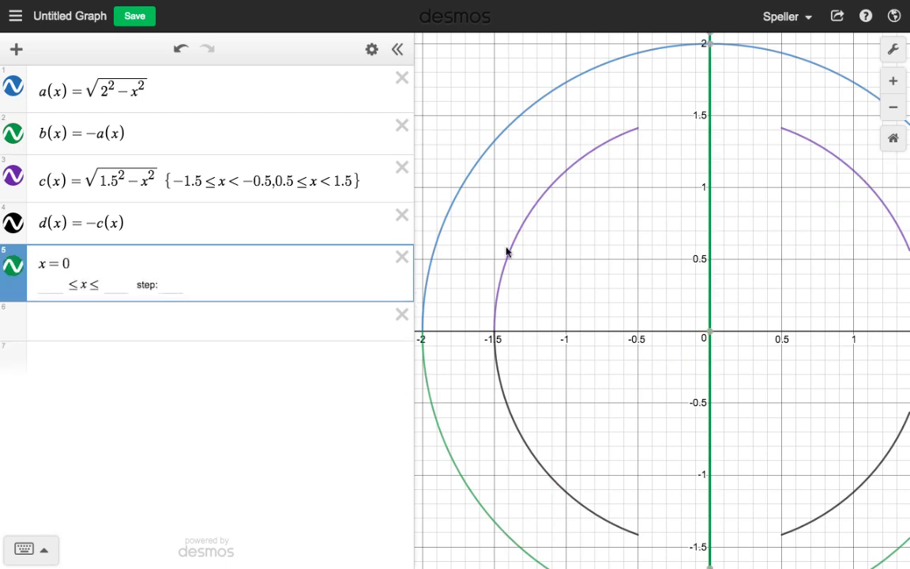
drag(735, 267, 634, 266)
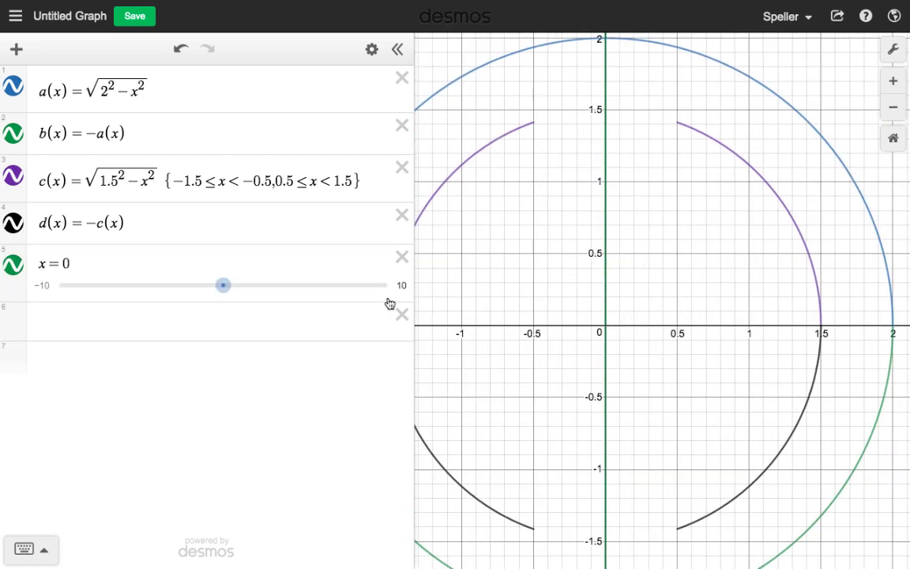
click(202, 257)
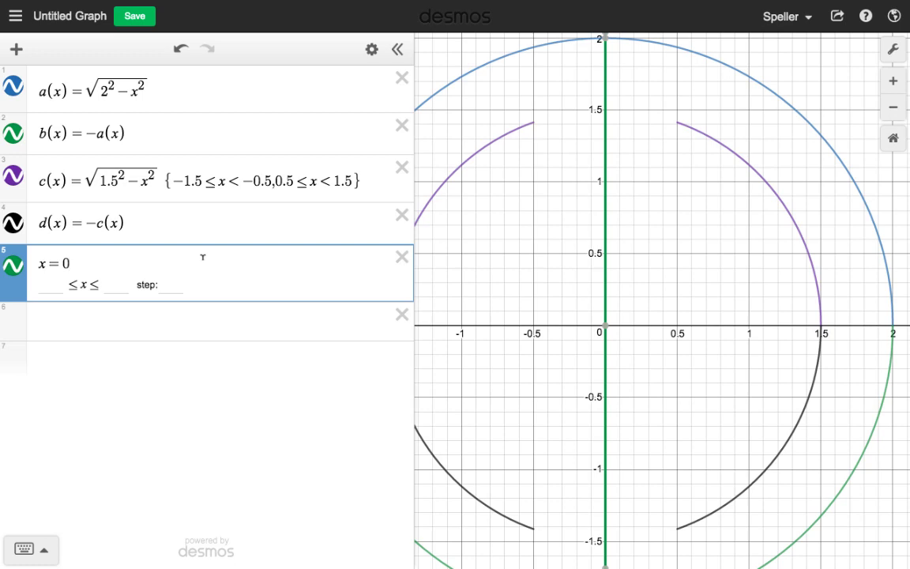
text(.5)
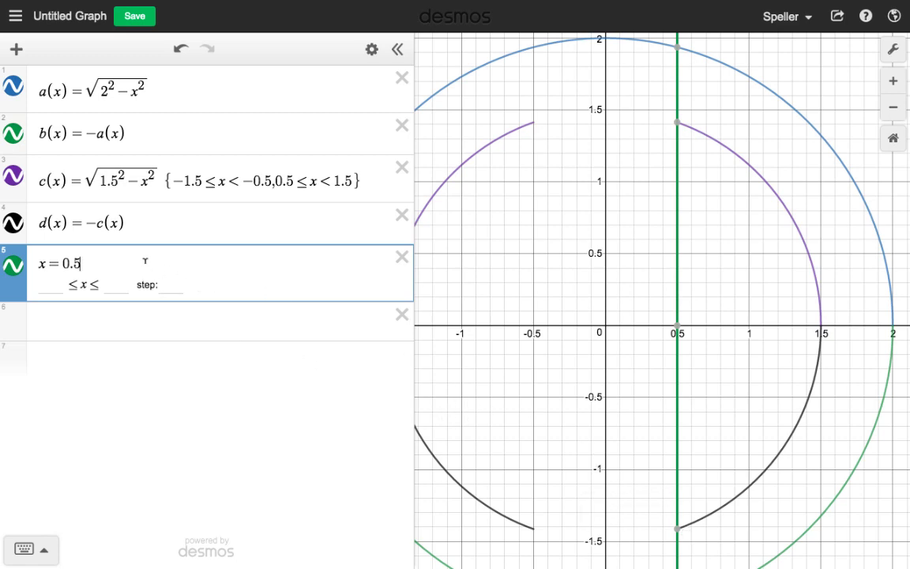
Restrict the vertical line x=0.5 to {d(0.5)≤y≤c(0.5)} so it spans only between the inner arcs
text({)
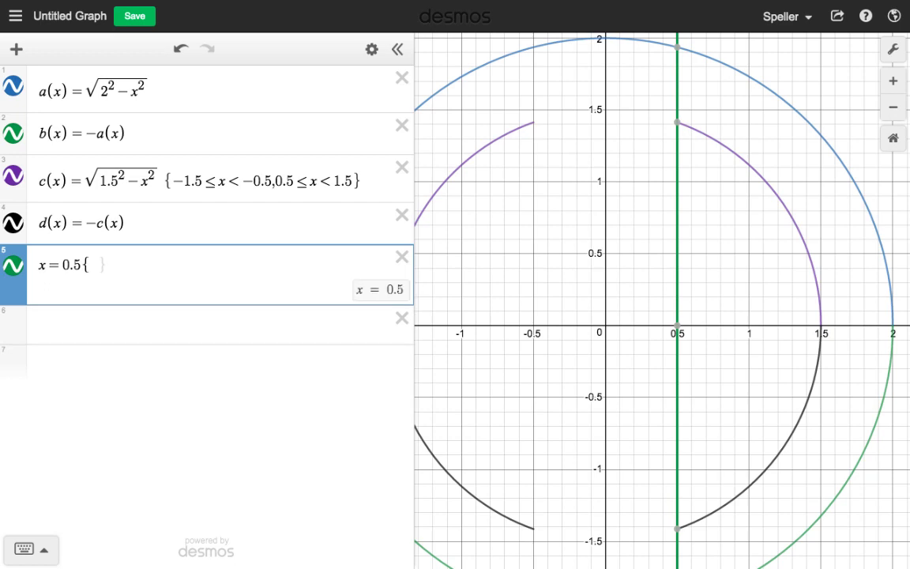
text(d(0)
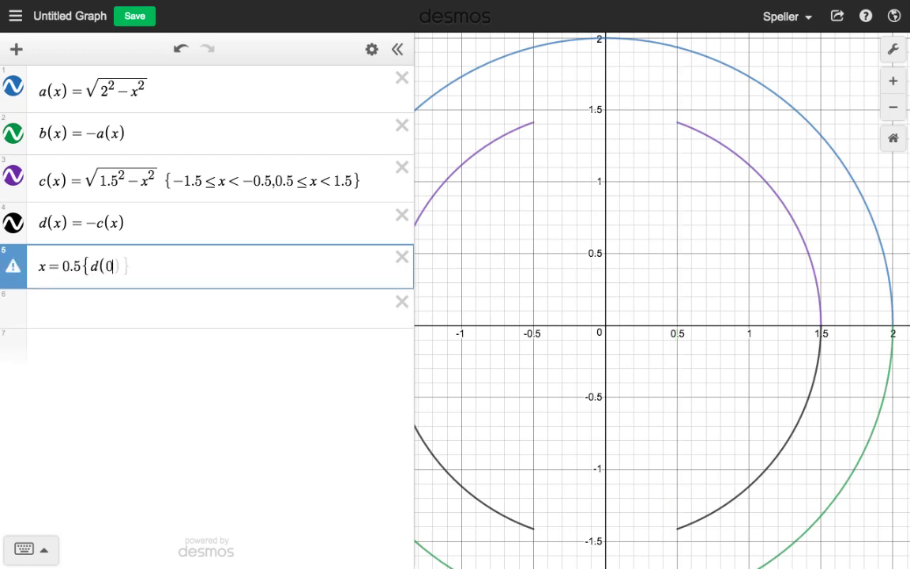
text(.5)<y<=)
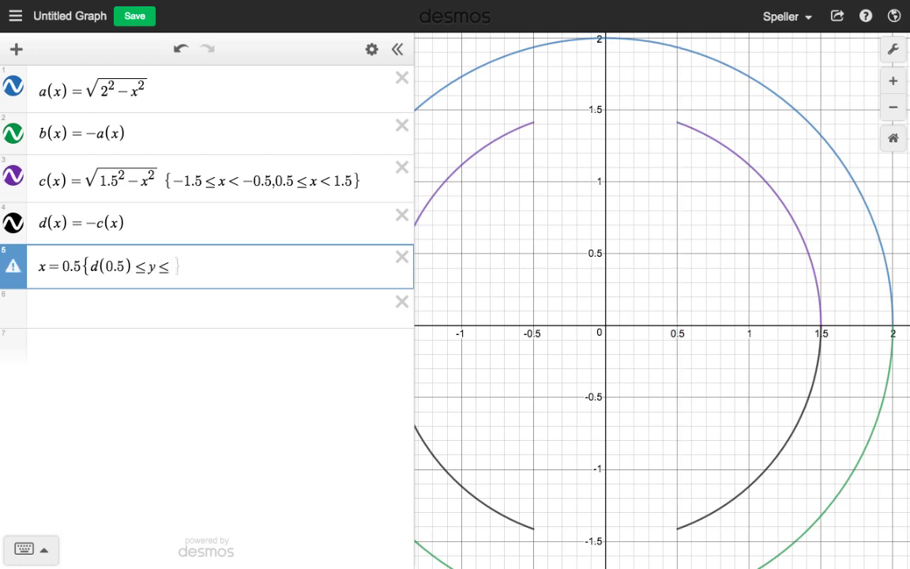
text(c)
key(BackSpace)
text(d)
key(BackSpace)
text(c(0.5){)
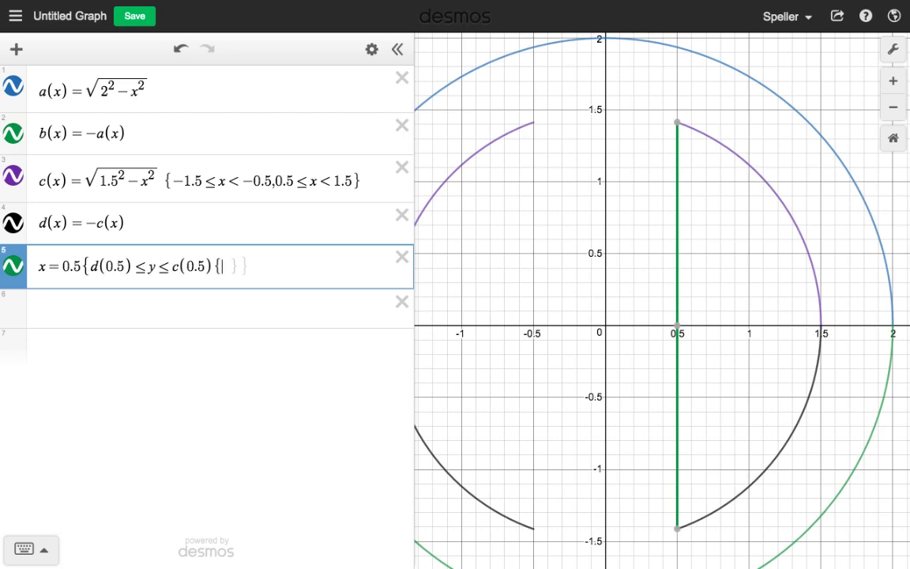
key(BackSpace)
text(})
key(Return)
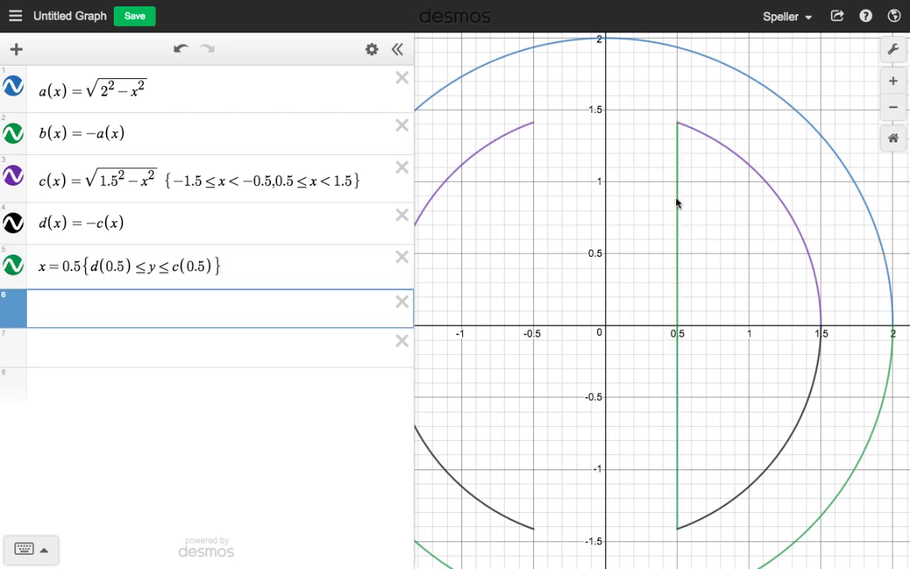
Turn the vertical line's x value into the list [0.5,−0.5], keeping the y restriction outside the brackets, to close both inner segments
scroll(686, 268, up, 3)
scroll(684, 270, down, 5)
scroll(685, 270, down, 4)
scroll(684, 266, up, 3)
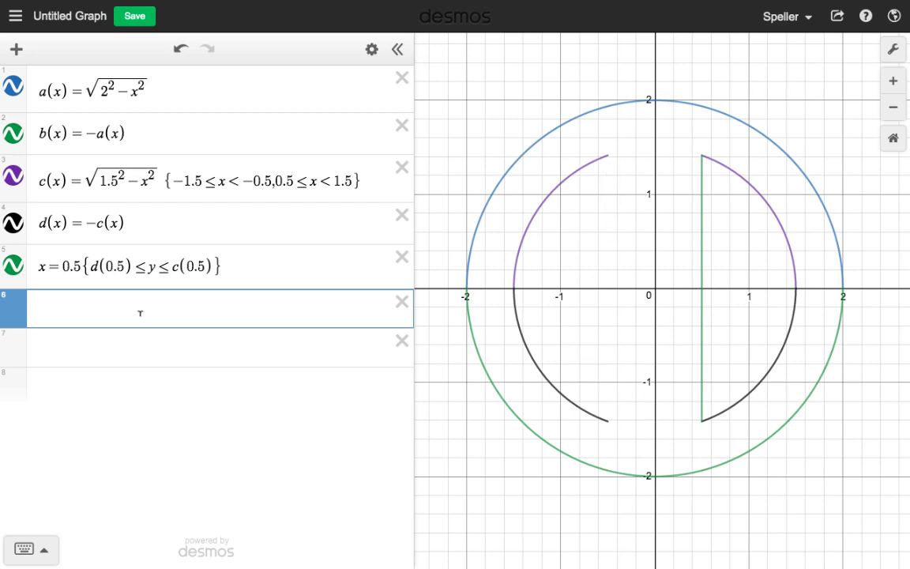
click(65, 266)
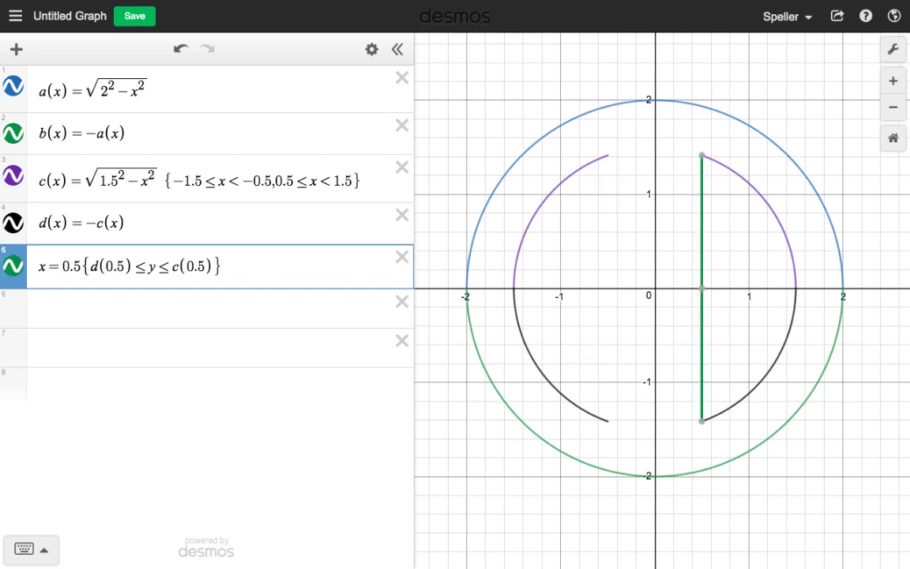
text([)
key(Right)
key(Right)
key(Right)
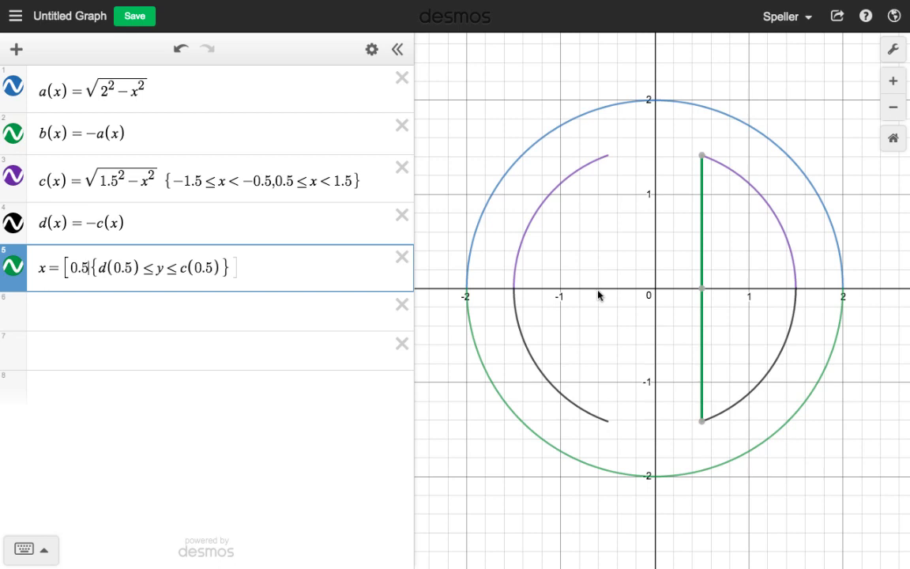
text(,)
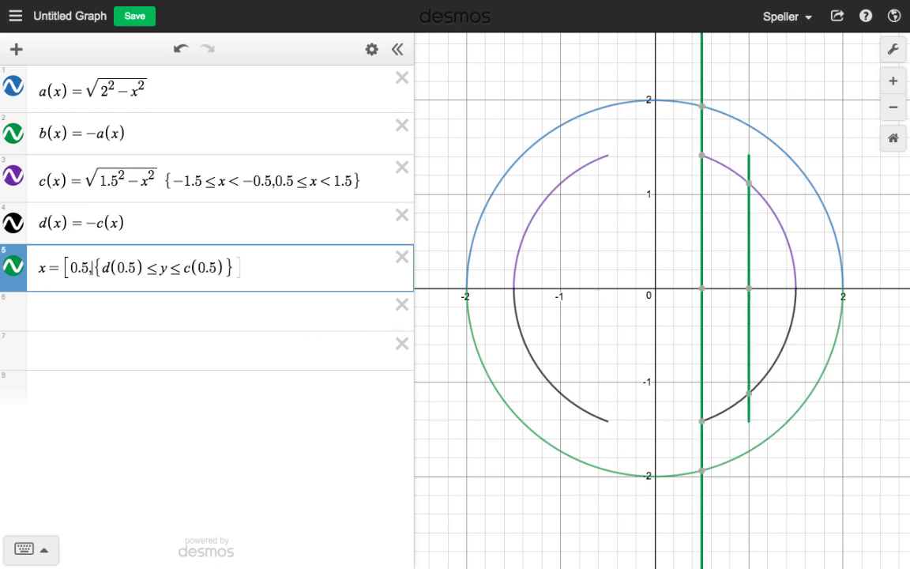
text(-0)
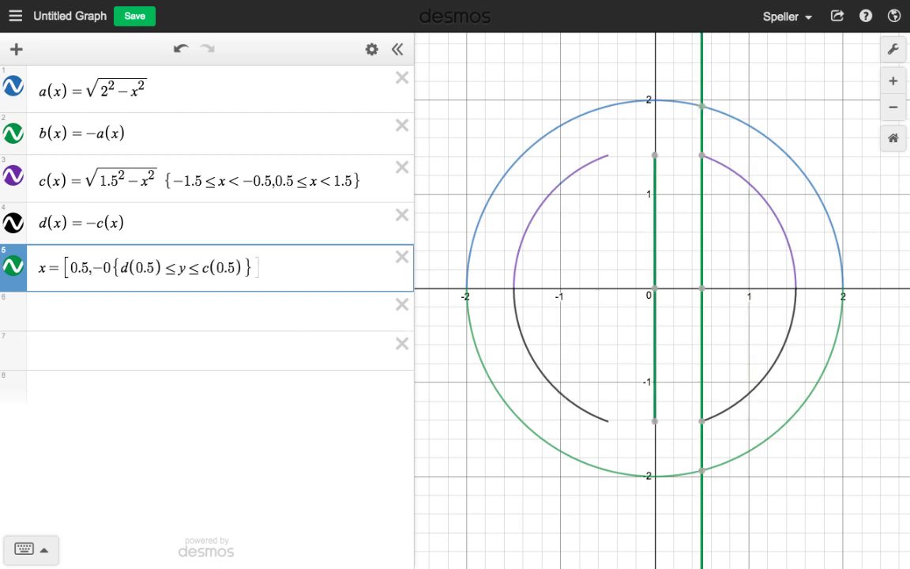
text(.5])
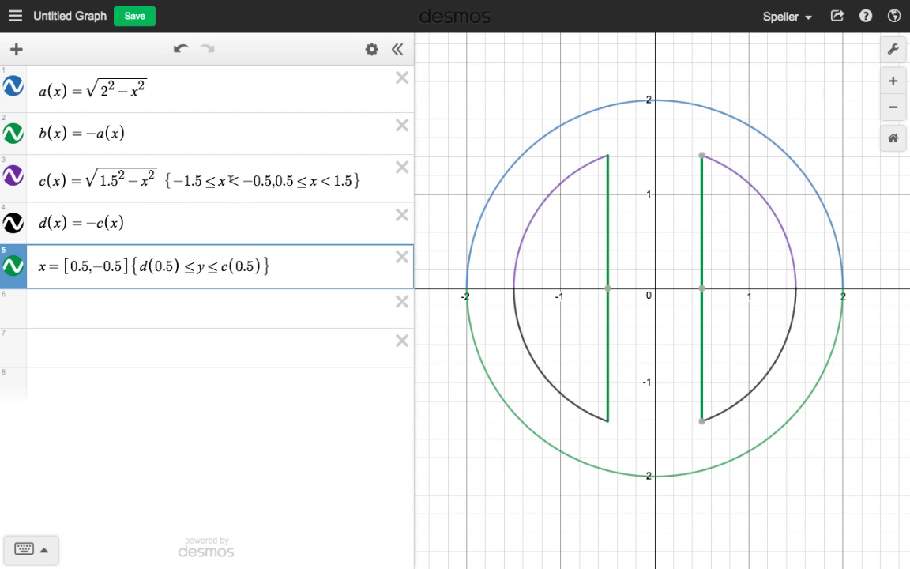
Make the upper limits of both domain intervals of c(x) inclusive: −1.5≤x≤−0.5 and 0.5≤x≤1.5
click(233, 180)
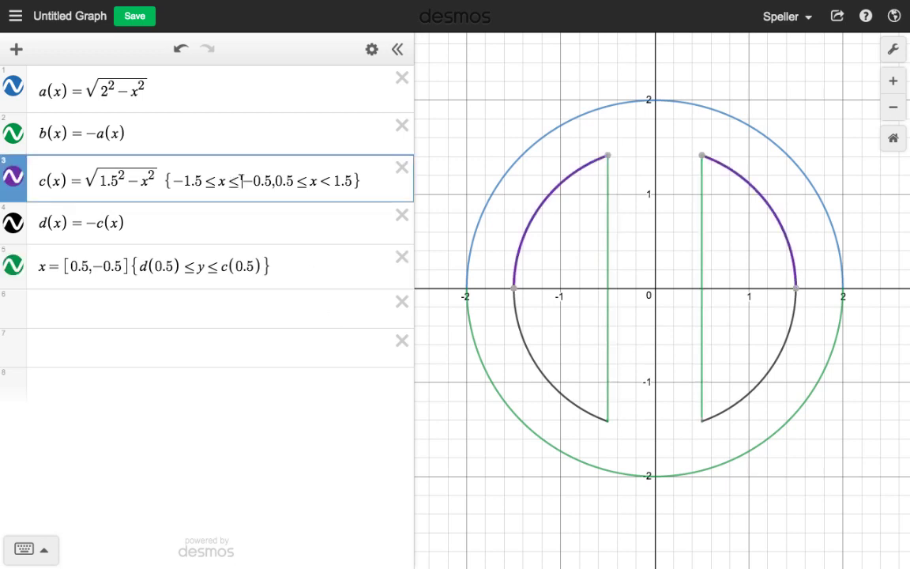
click(332, 180)
text(=)
click(558, 333)
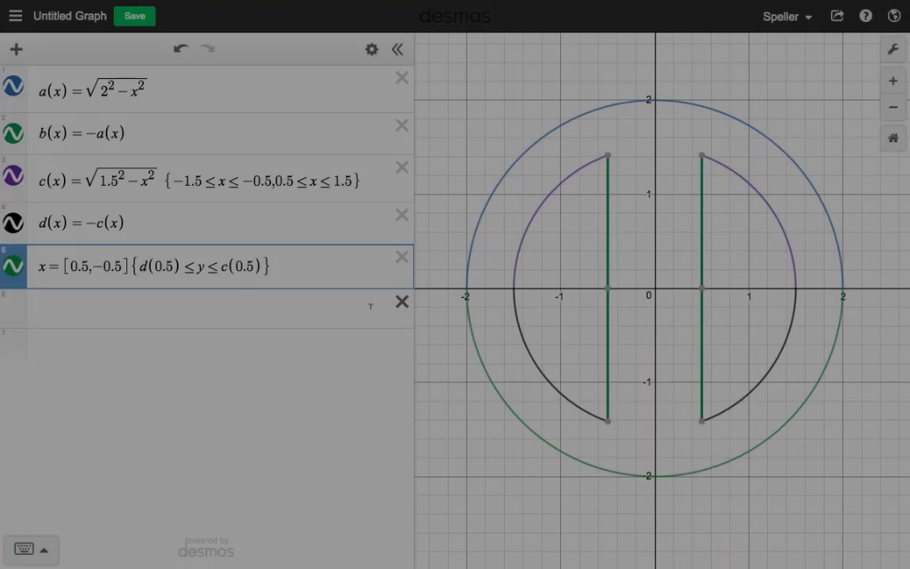
Define f(x)=x² on the empty expression line below the vertical lines
click(296, 306)
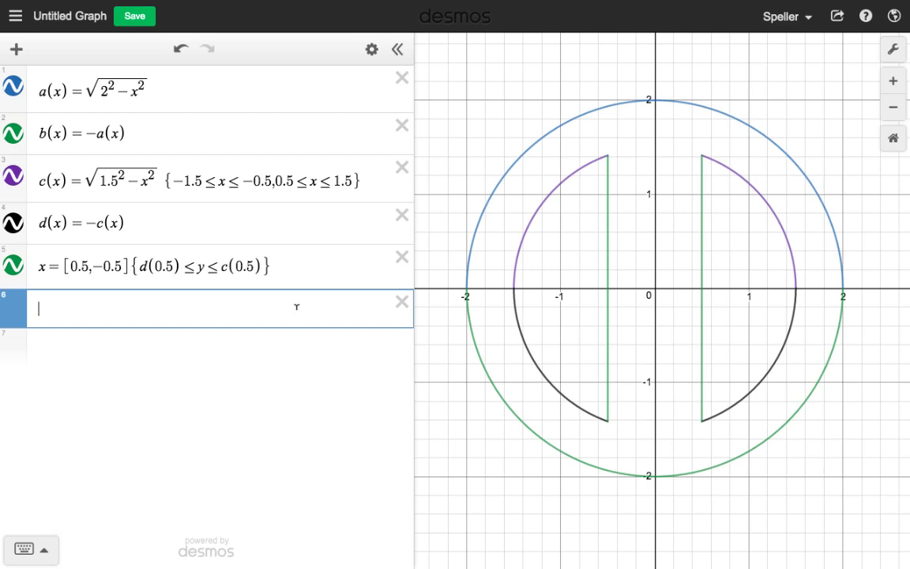
text(f(C)
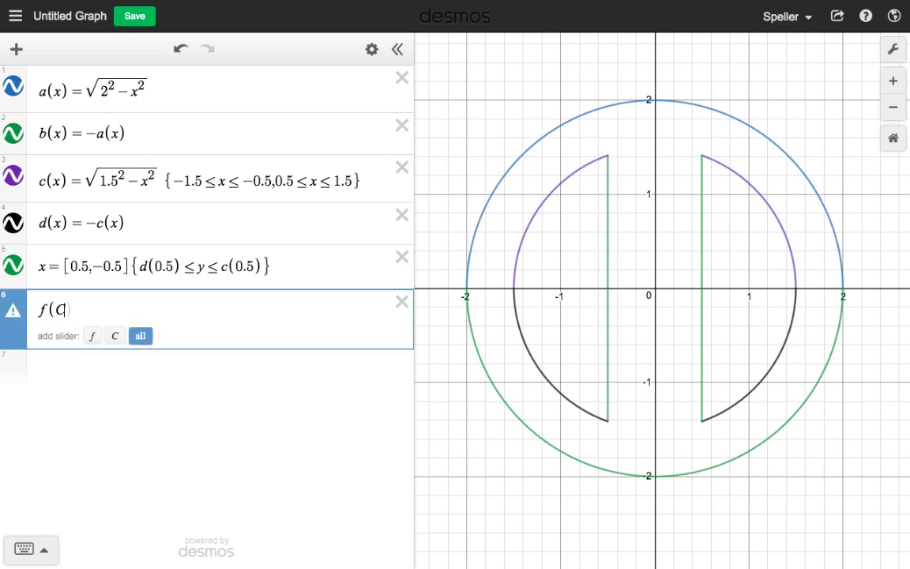
key(BackSpace)
text(x)=)
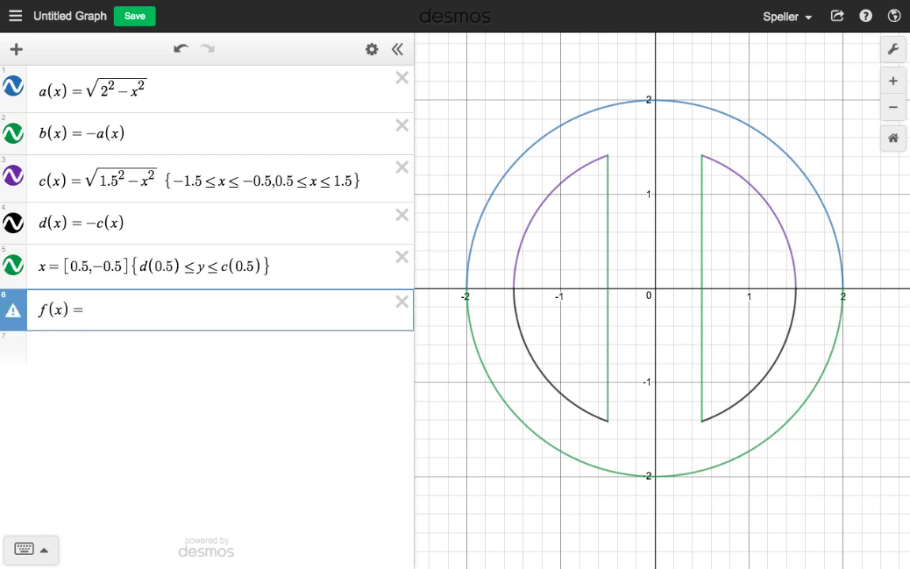
text(x)
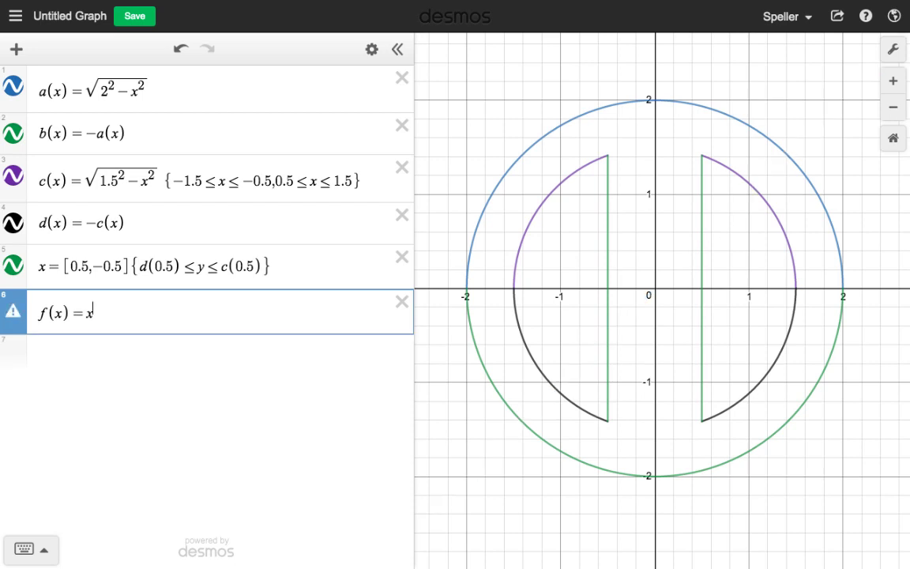
text(^2)
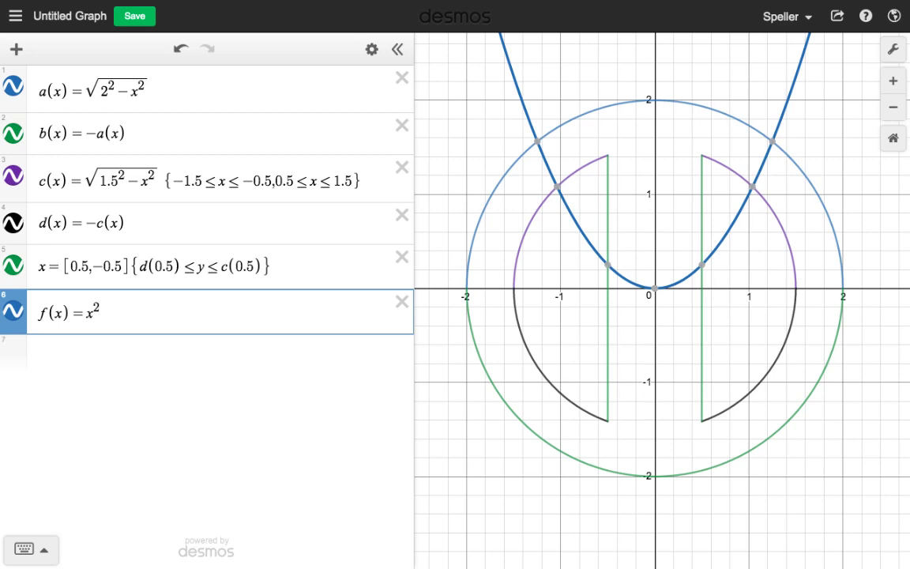
Change f(x) to 5x²−0.5 to narrow the parabola and shift it down
text(5)
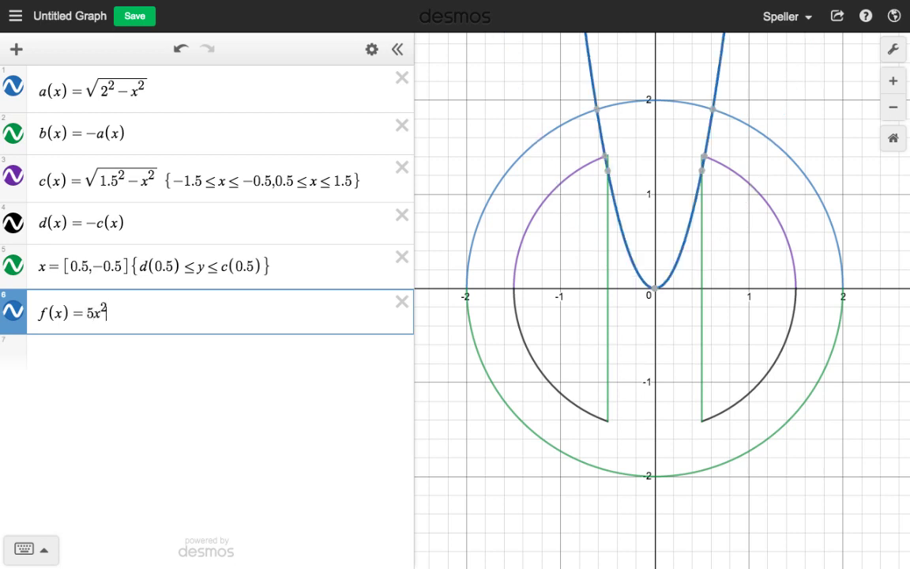
key(End)
text(-)
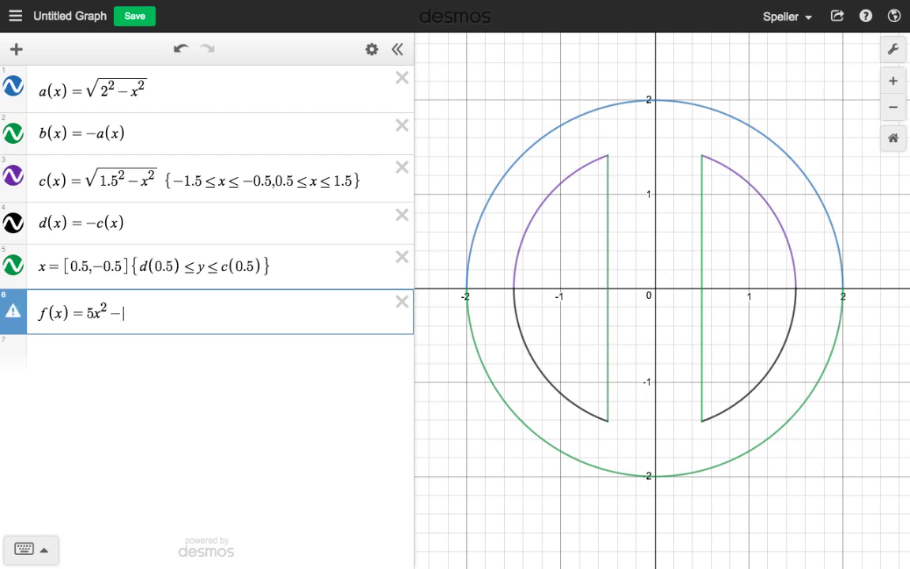
text(0.5)
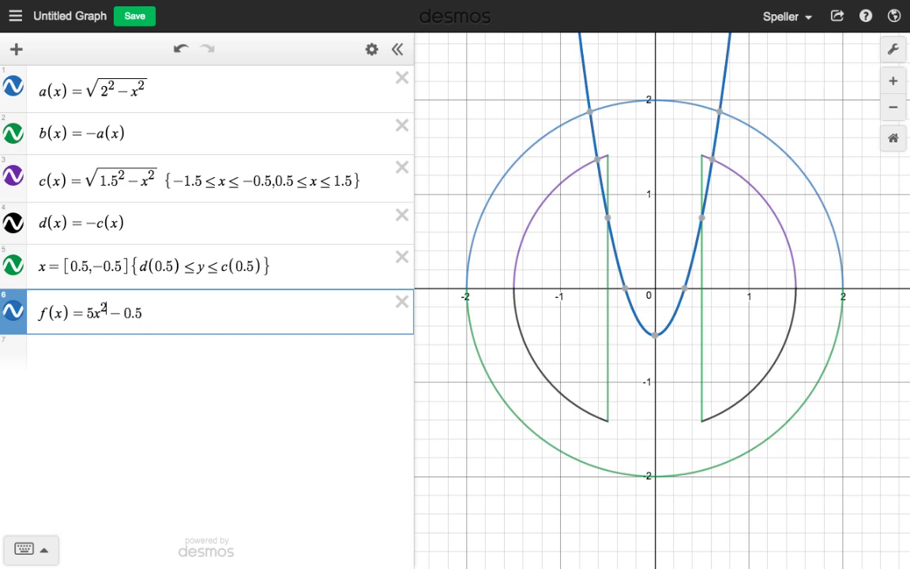
Change f(x) to 5(x−0.9)²−0.5 to shift the parabola sideways into the inner segment on the positive x side
text(()
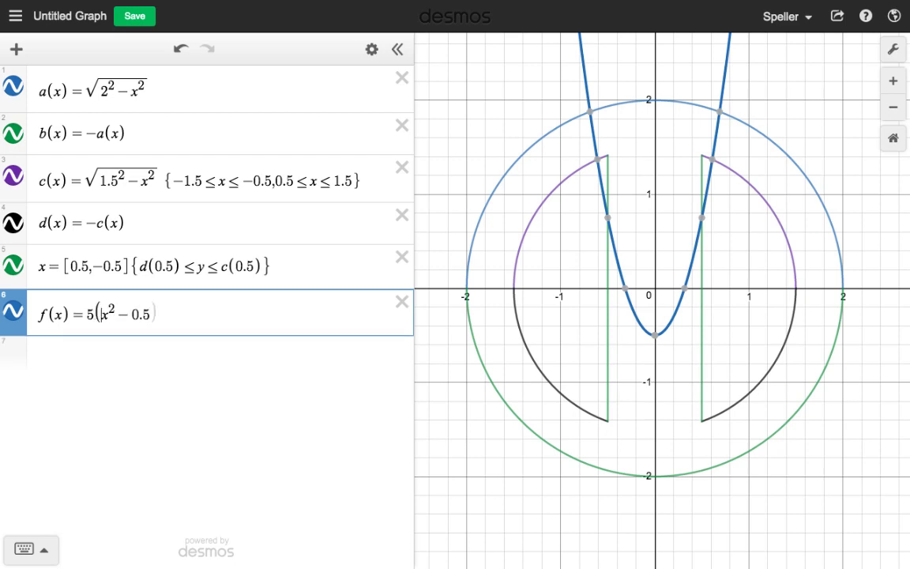
key(Right)
text(-)
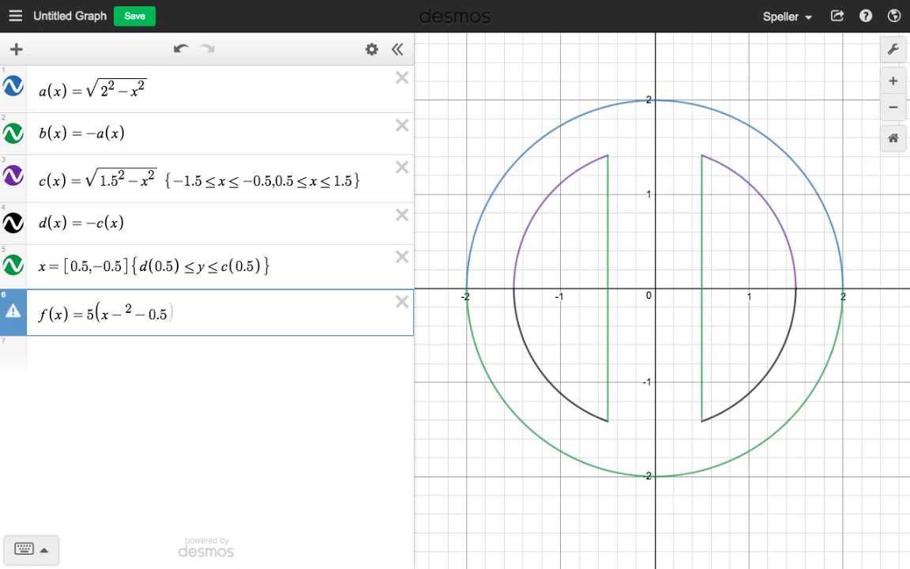
text(0)
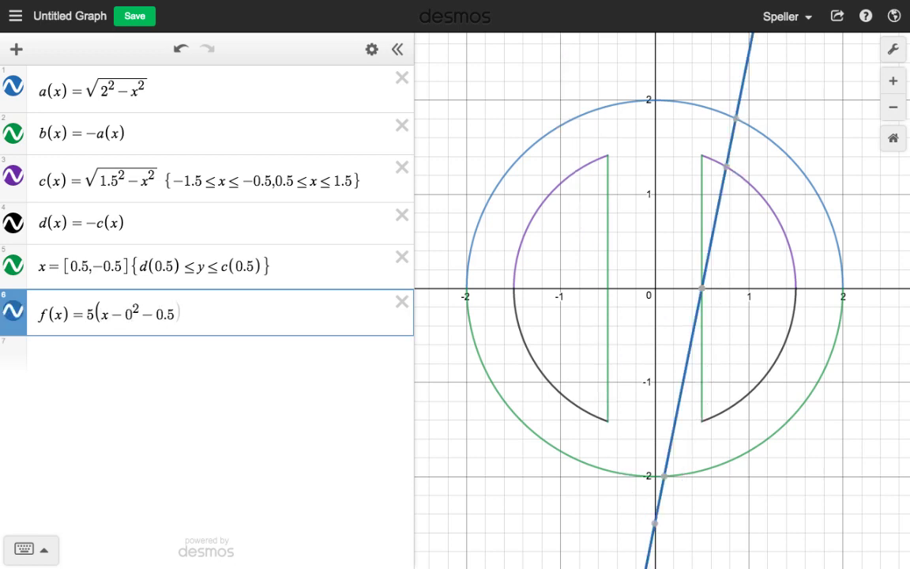
text(.9)
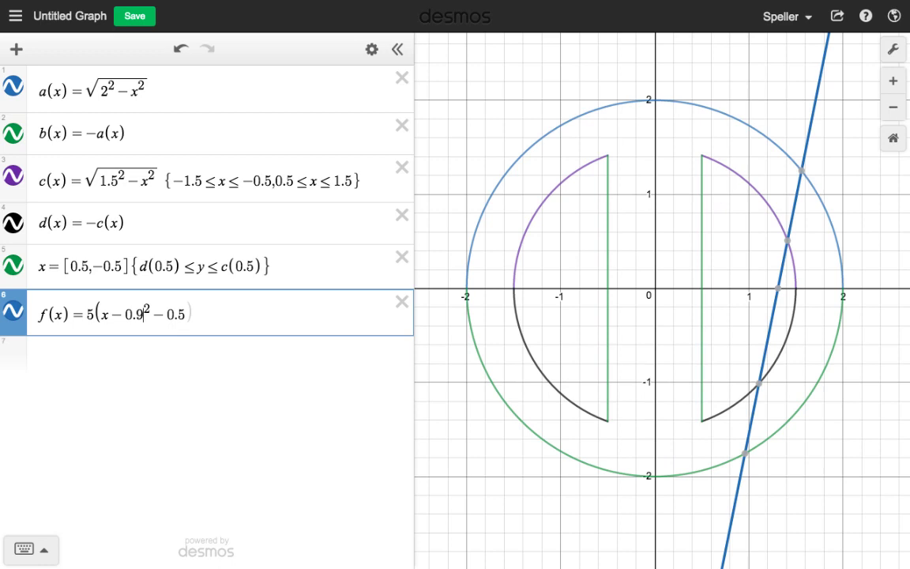
text())
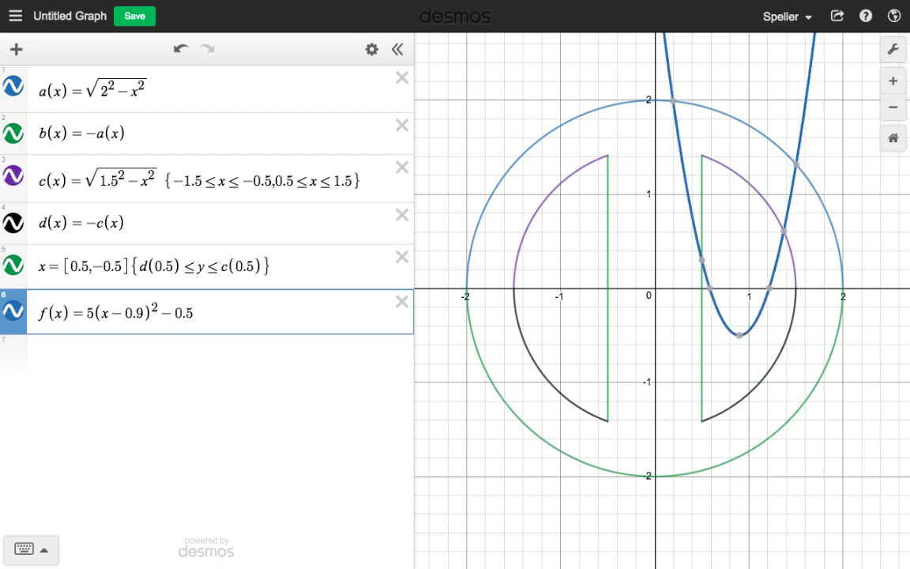
Restrict f(x) to the domain 0.7≤x≤1.3 so only a short arc of the parabola is drawn
click(275, 313)
scroll(629, 360, up, 5)
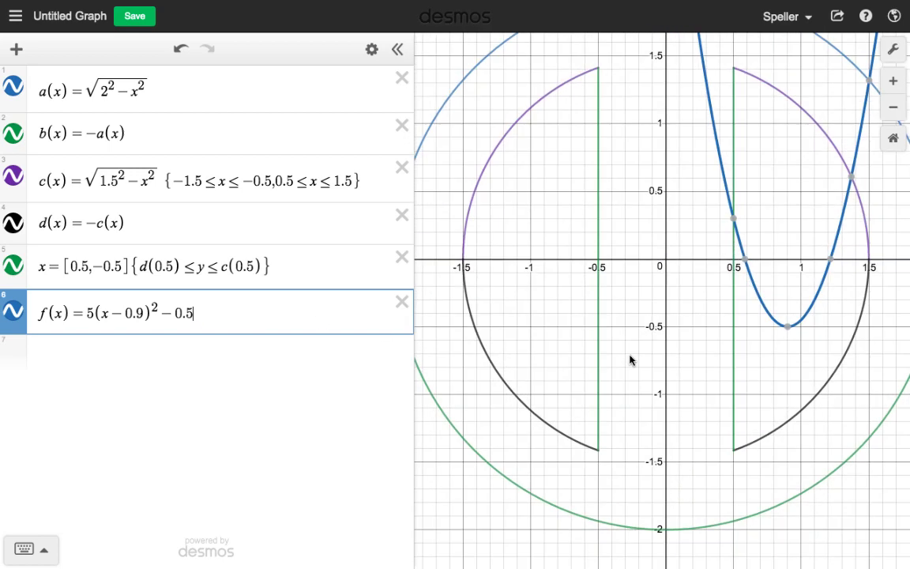
scroll(629, 360, up, 3)
scroll(820, 348, down, 2)
drag(820, 347, 598, 362)
scroll(665, 330, up, 3)
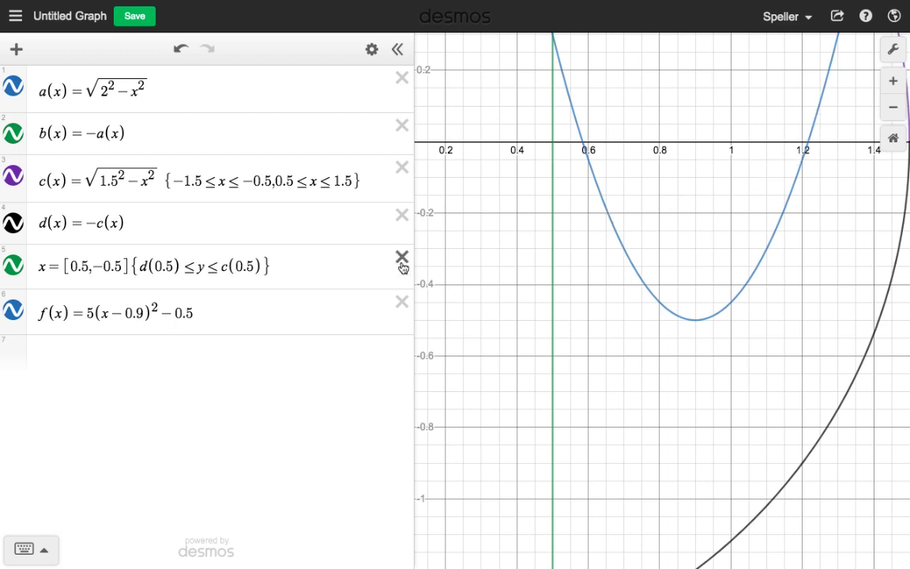
click(285, 303)
text({)
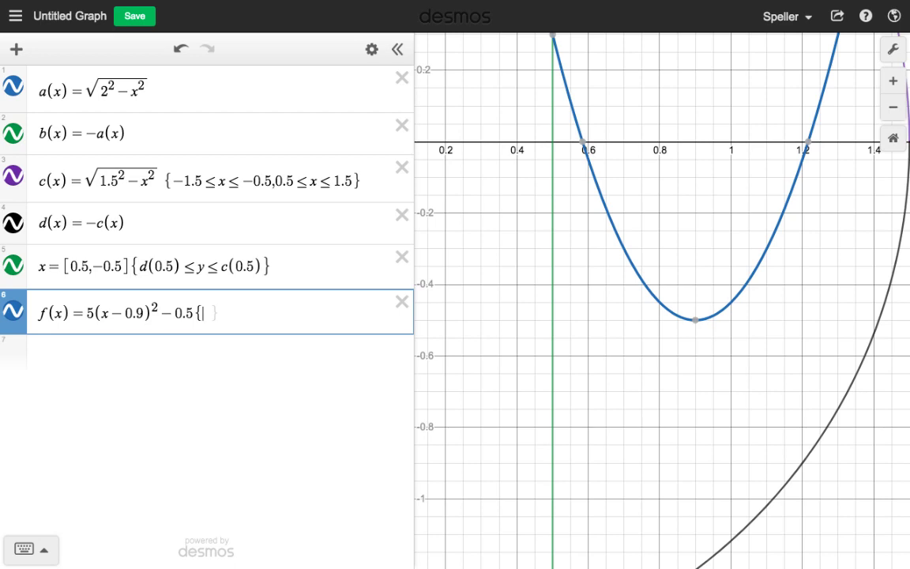
text(0.7)
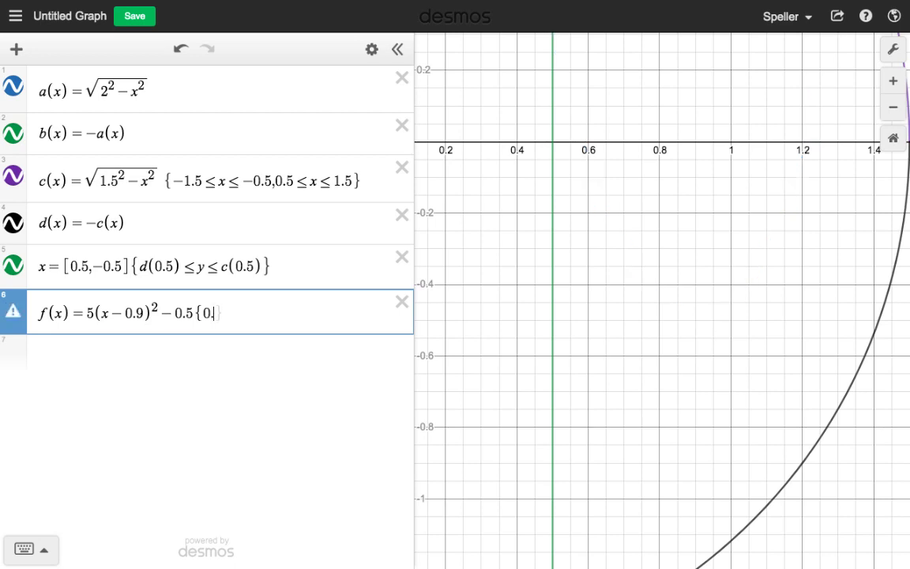
text(<=x)
text(<=)
text(1.3)
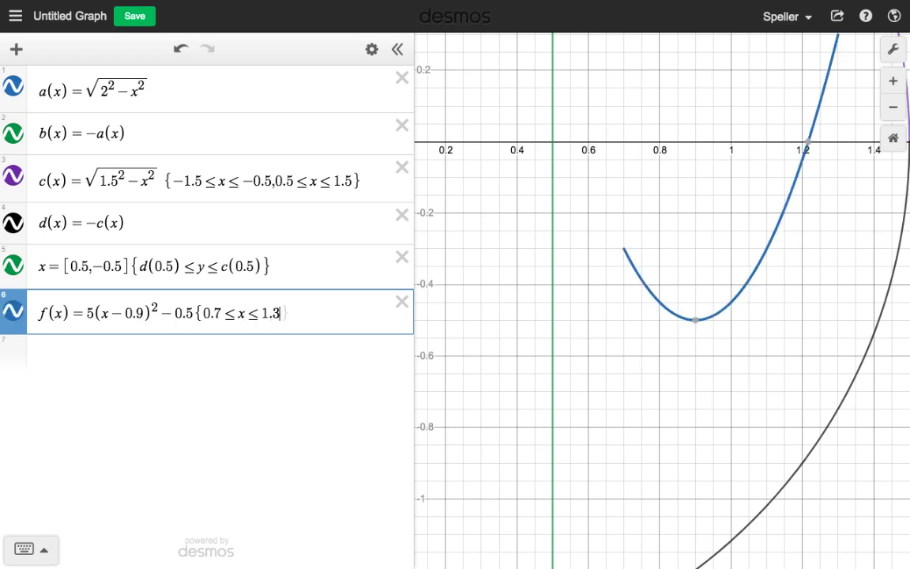
text())
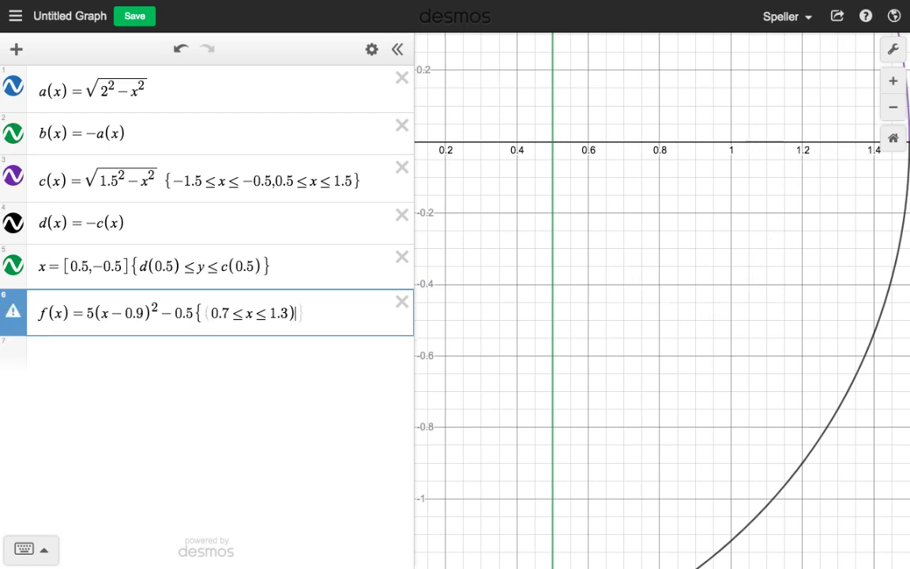
key(BackSpace)
text(})
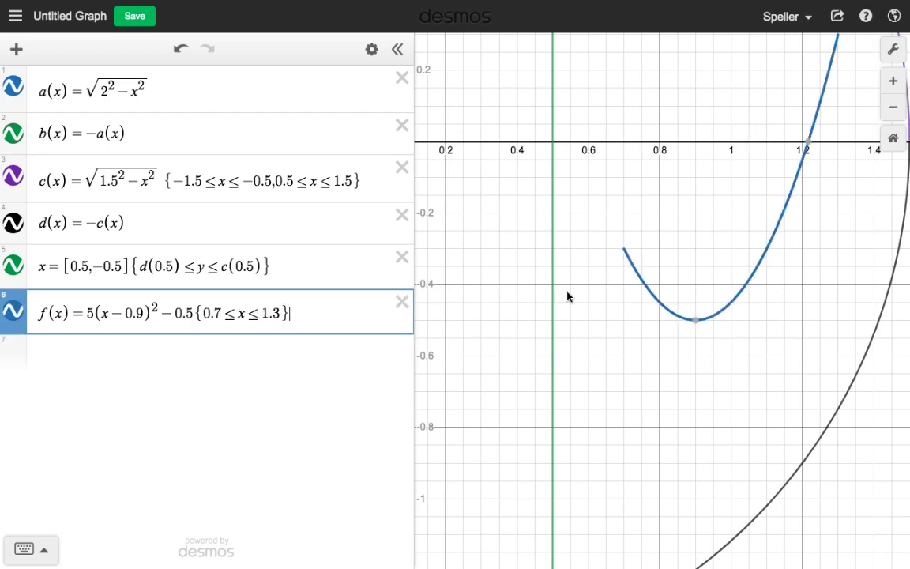
Plot the arc's two endpoints as (0.7,f(0.7)),(1.3,f(1.3)) on the empty expression line below f(x)
scroll(567, 297, up, 2)
scroll(566, 297, down, 2)
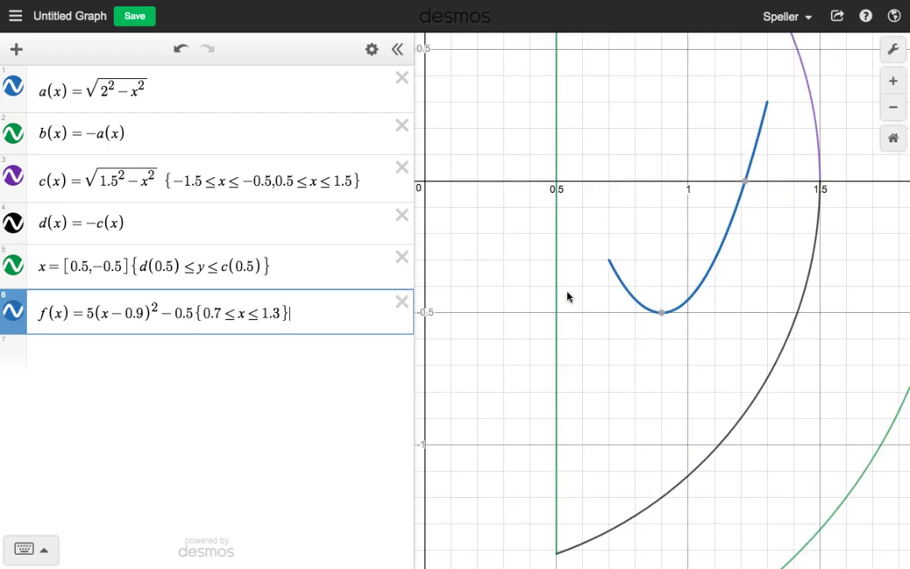
click(599, 264)
drag(598, 264, 595, 276)
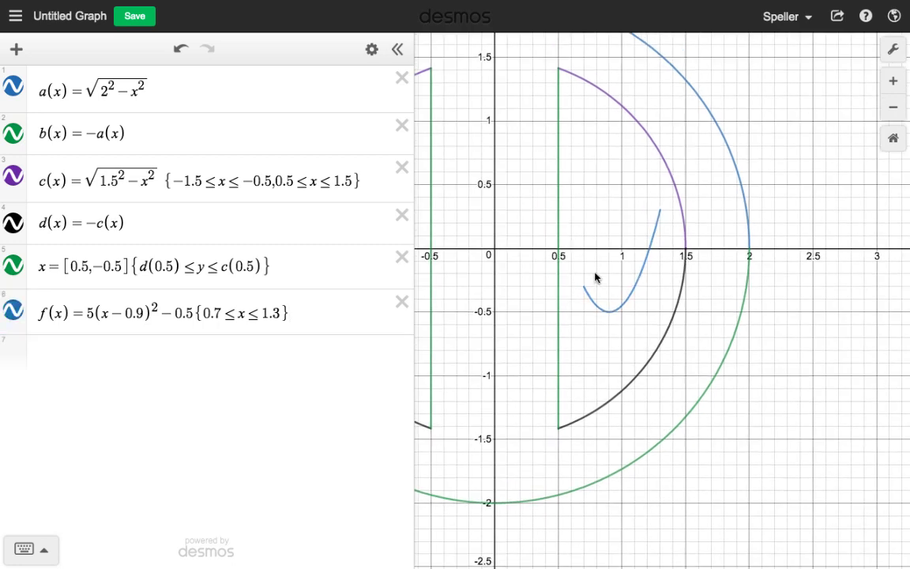
click(224, 353)
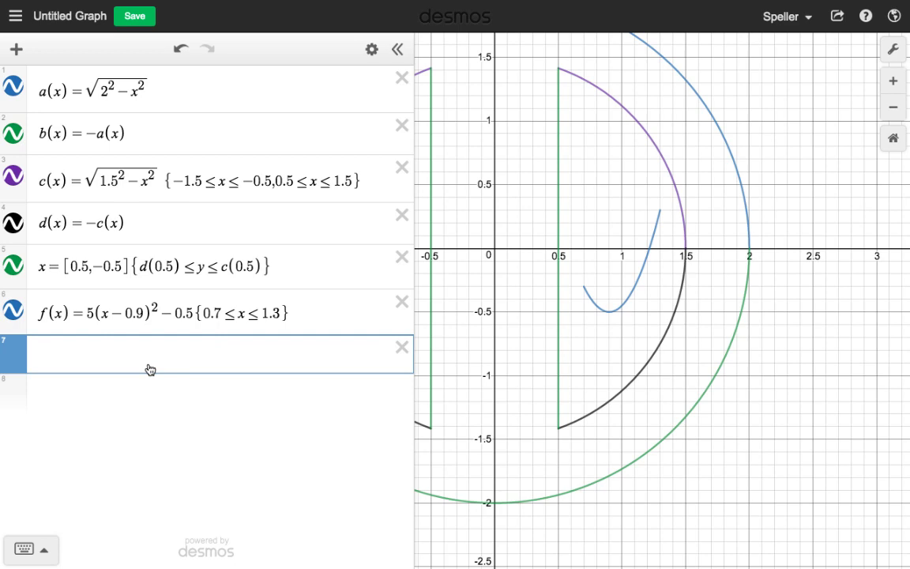
text(()
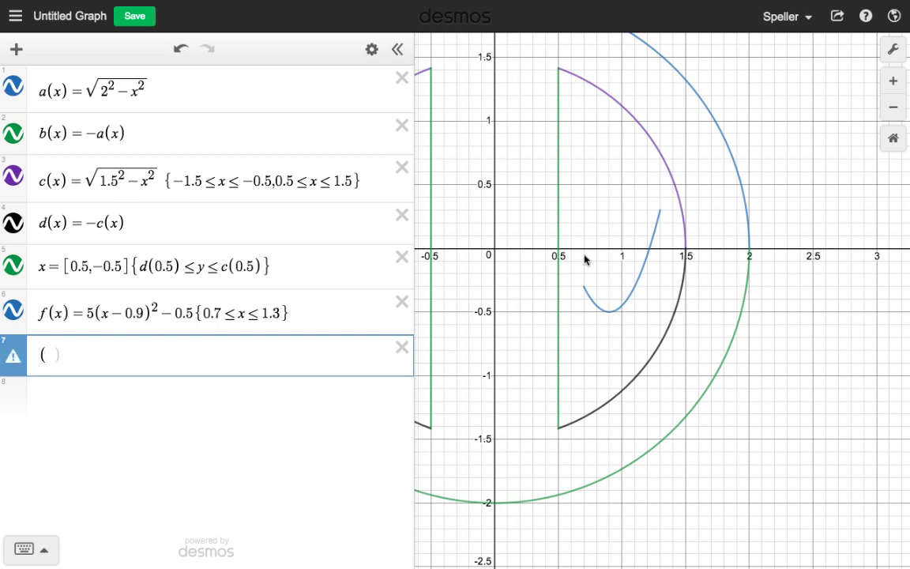
text(0.7,f()
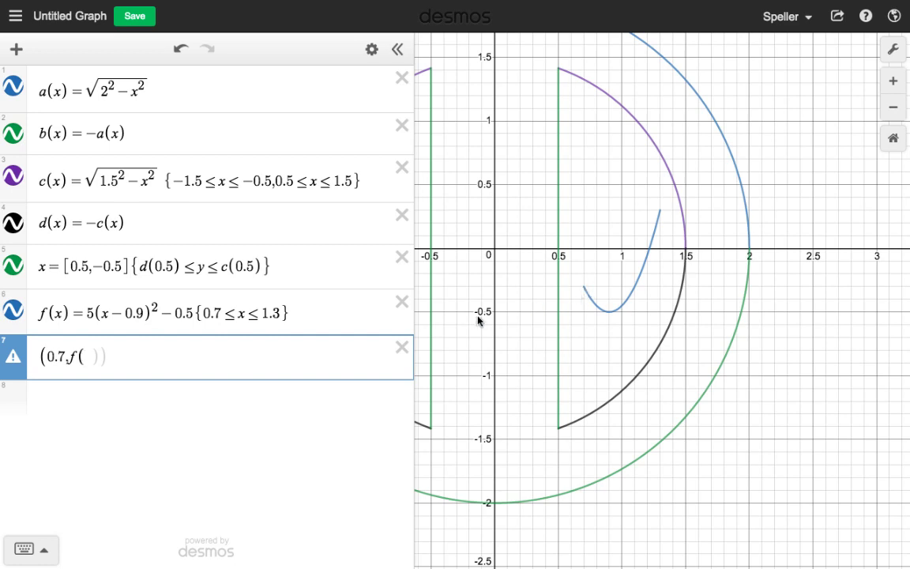
text(0.7))
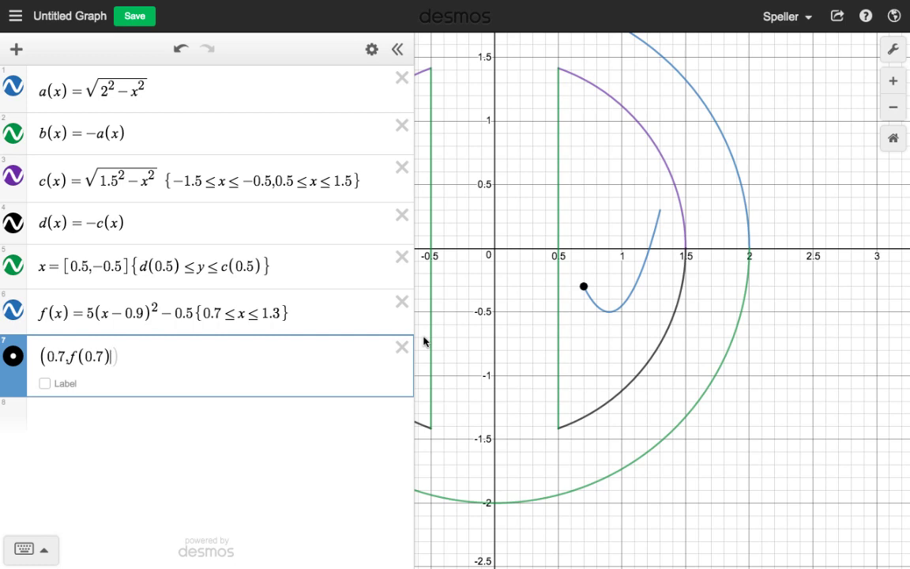
text(),)
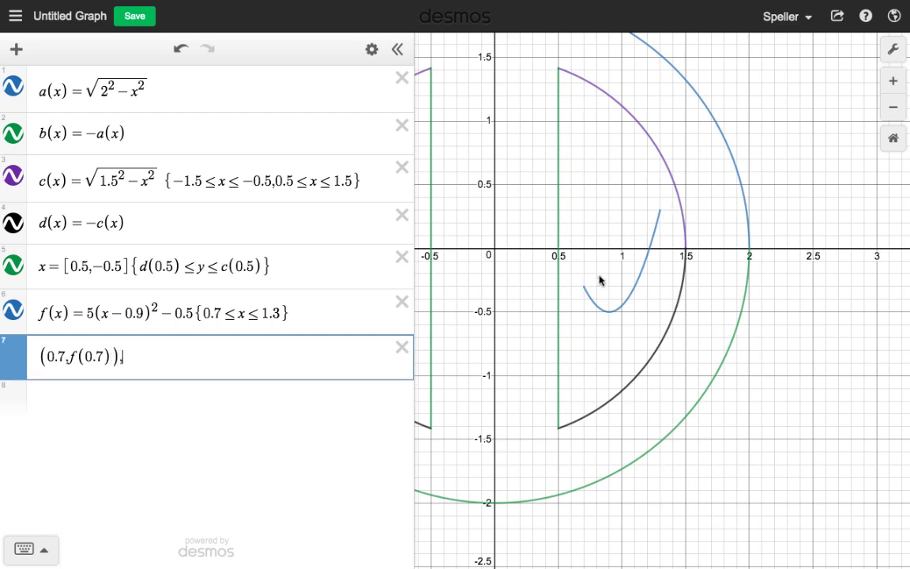
text((1.3,f()
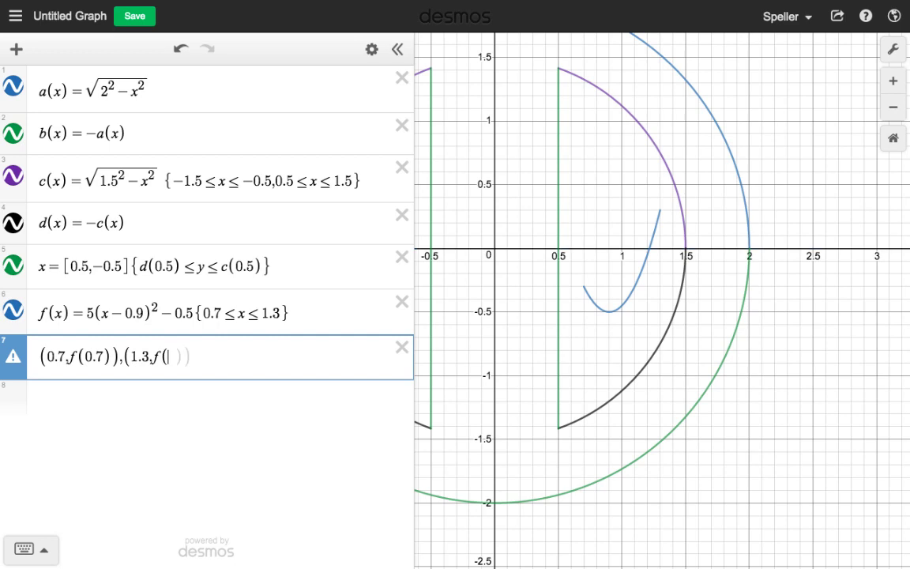
text(1.3)))
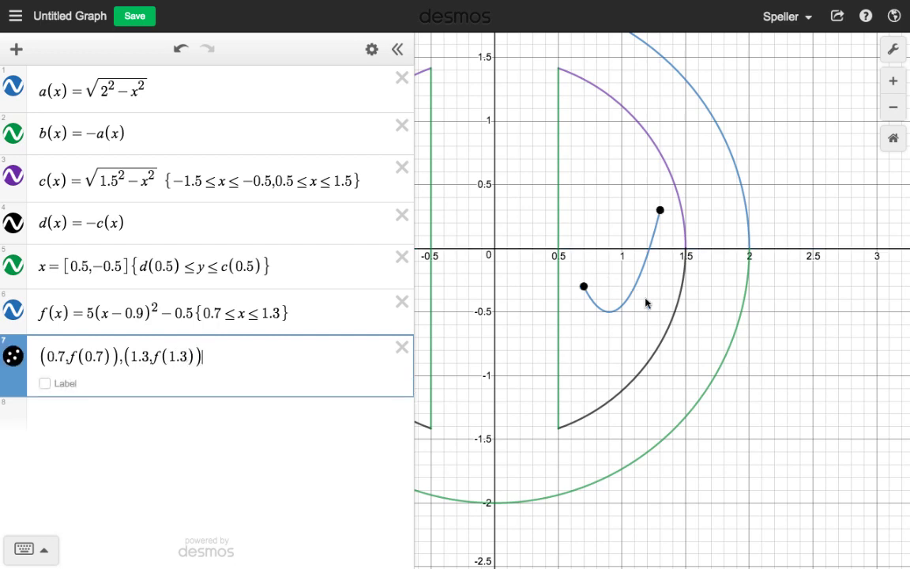
Enter the point-slope line y−f(1.3)=(f(1.3)−f(0.7))/(1.3−0.7)·(x−1.3) through both endpoints on a new expression line
click(88, 409)
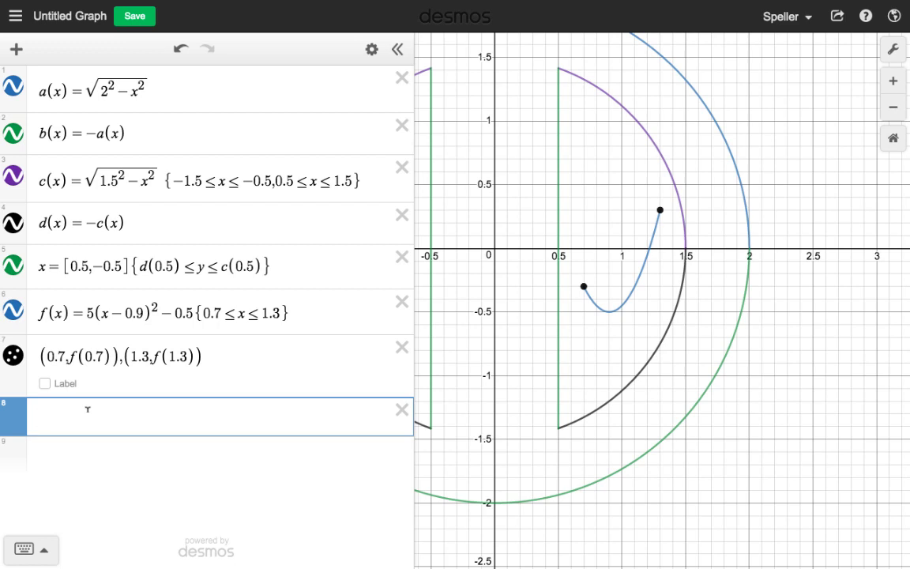
text(y-)
text(f*)
text((1)
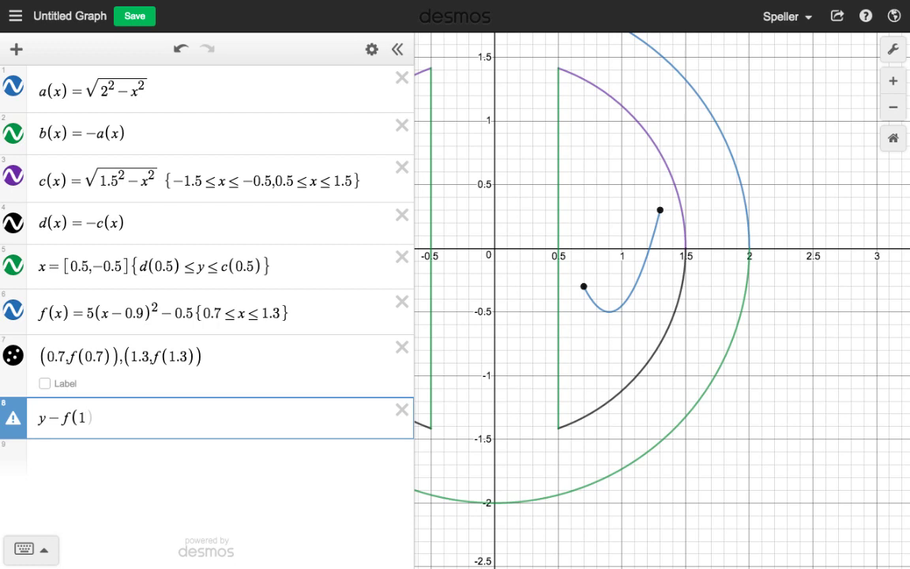
text(.3)=)
text(_)
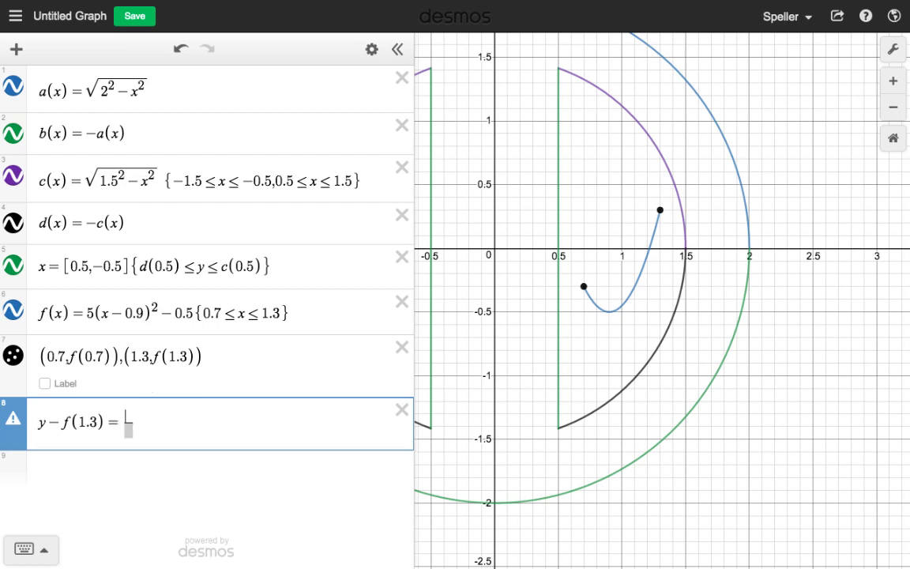
text(f(1.3)-)
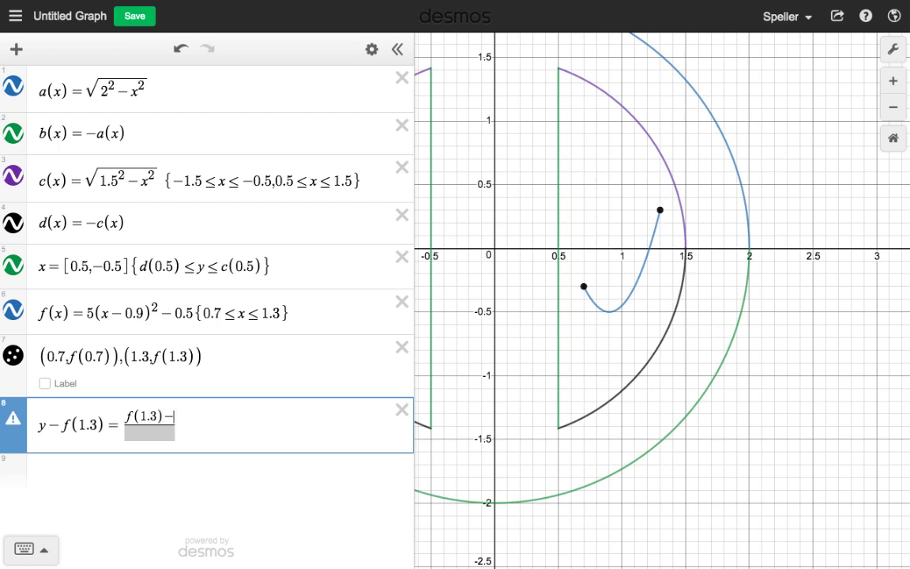
text(f(0)
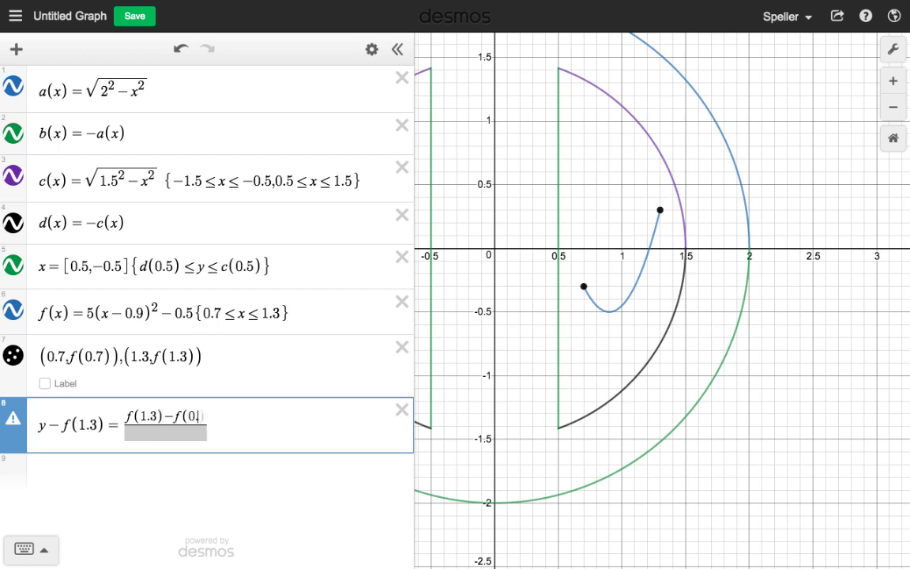
text(.7))
key(Down)
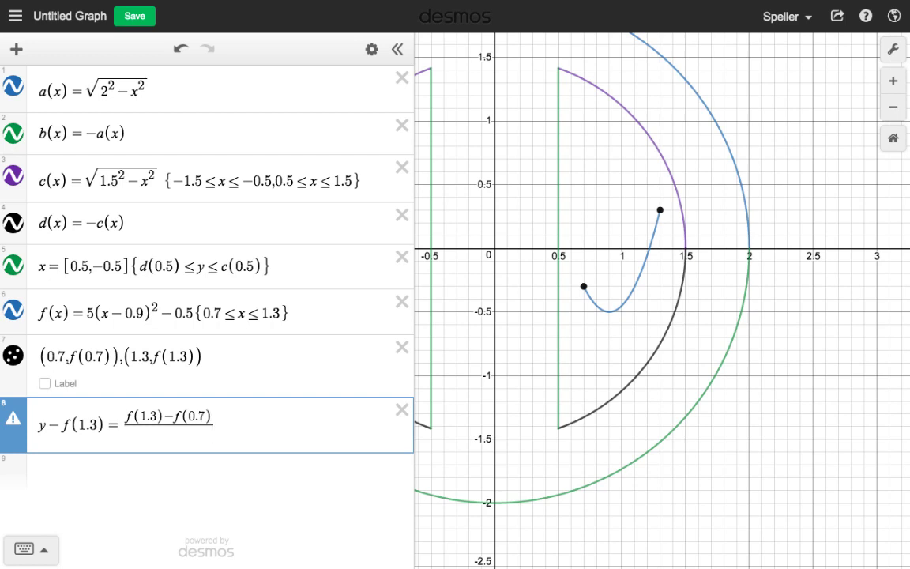
text(1.3-0.7))
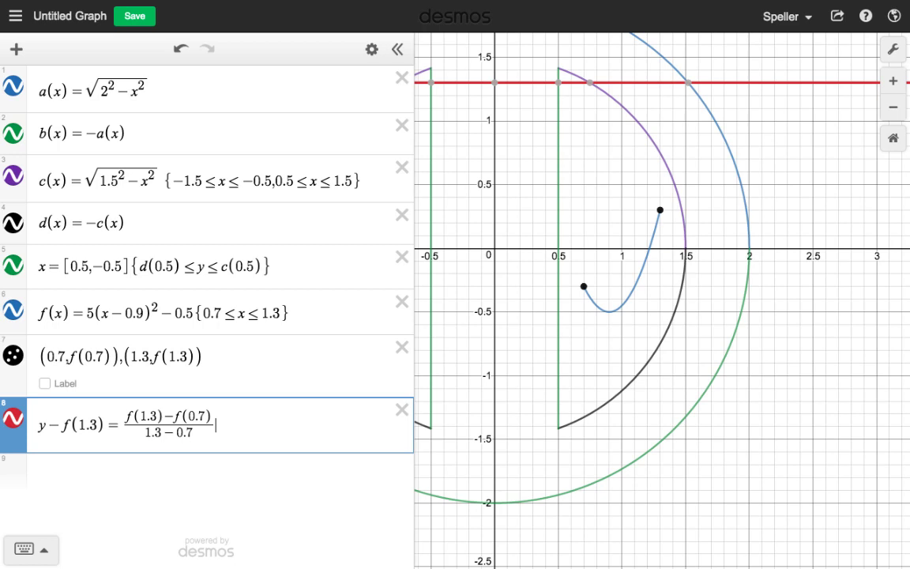
text((x)
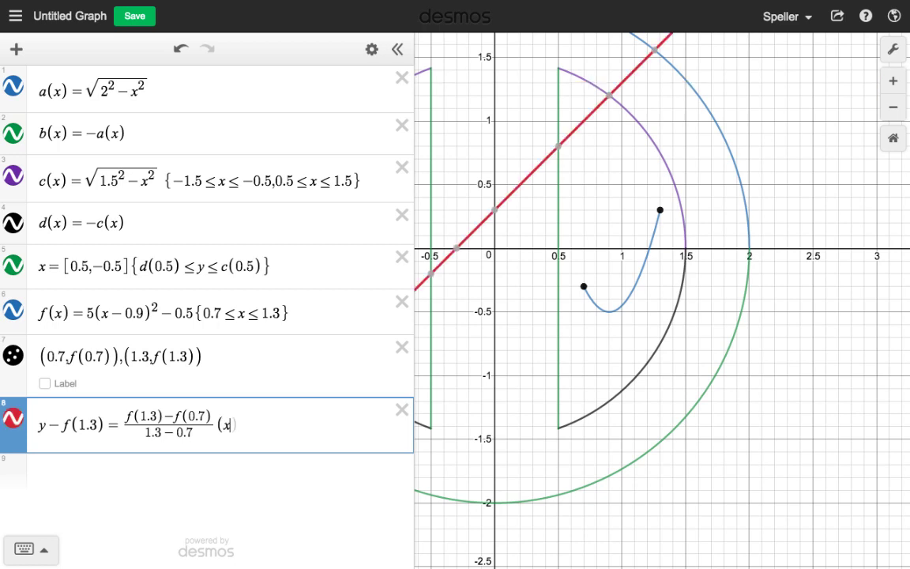
text(-)
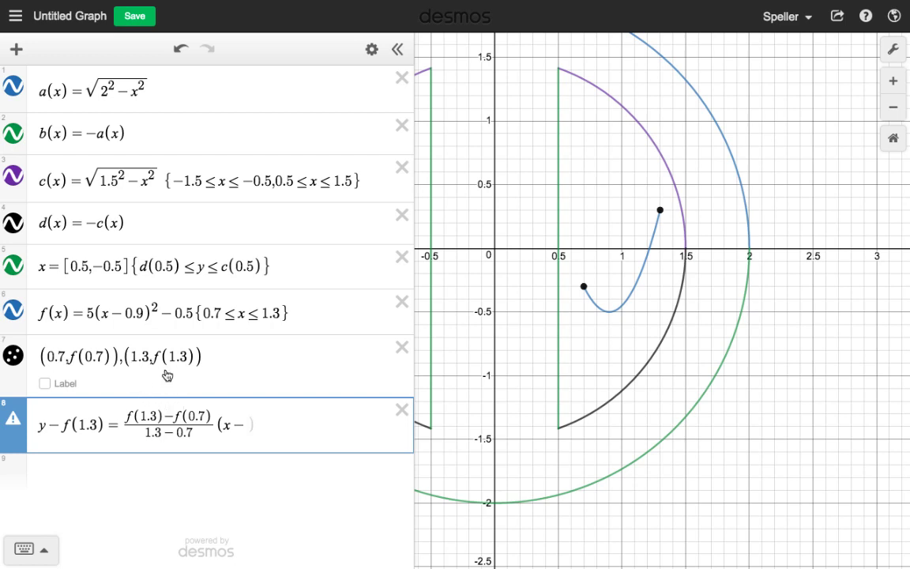
text(1.3))
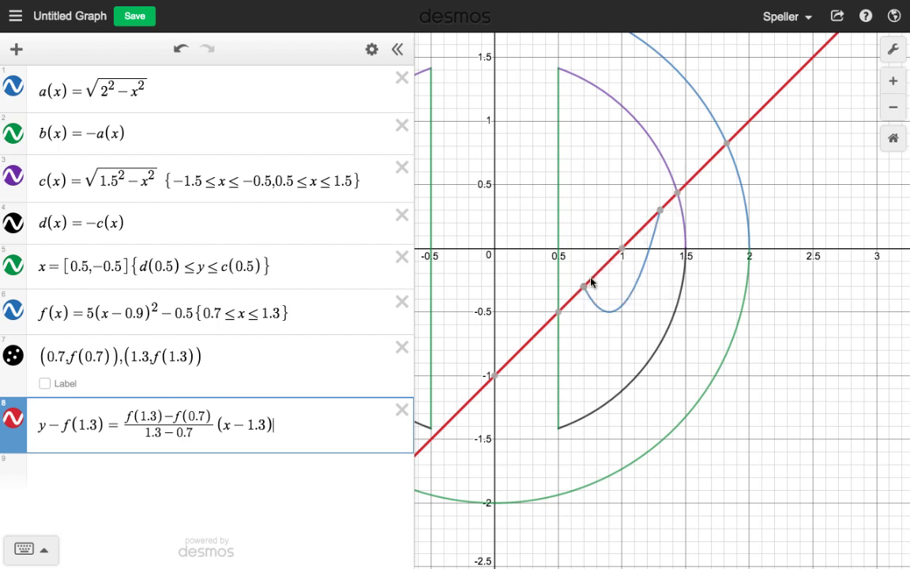
Restrict the line through the two parabola endpoints to 0.7≤x≤1.3 so only the connecting segment is drawn
mouse_move(585, 290)
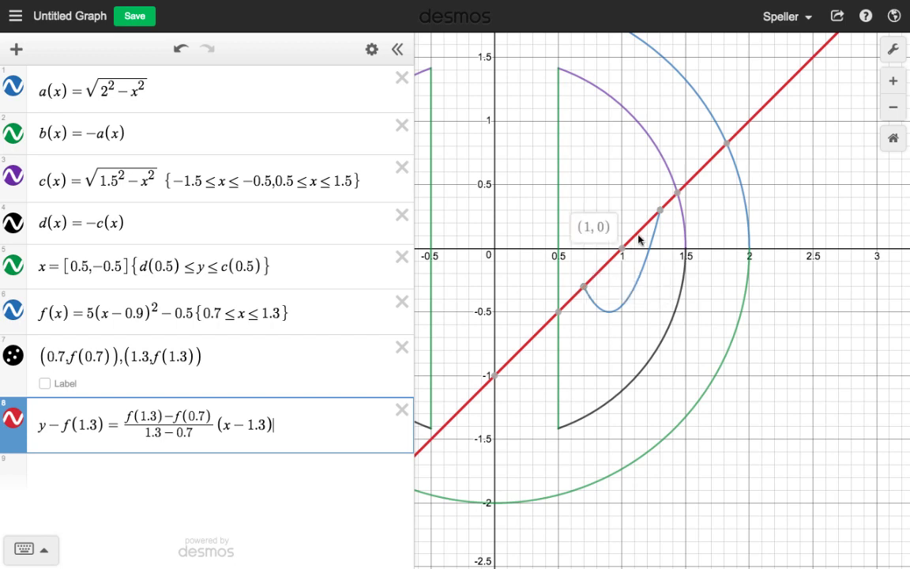
mouse_move(662, 214)
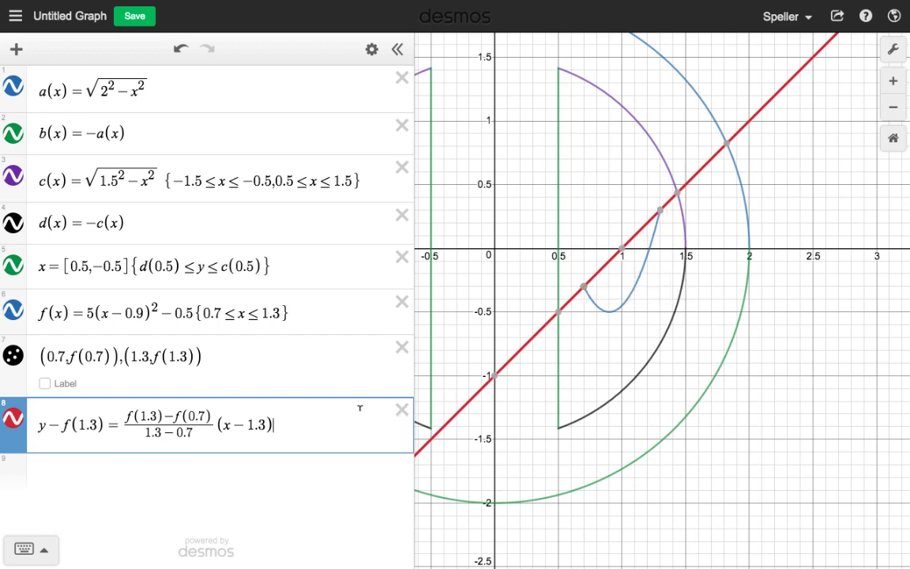
text({0.7<)
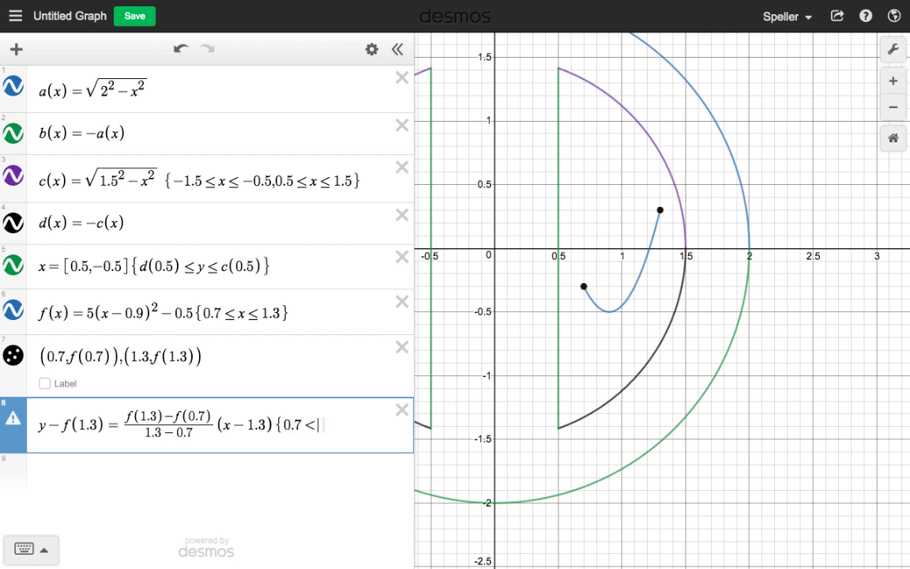
text(x<=)
text(1)
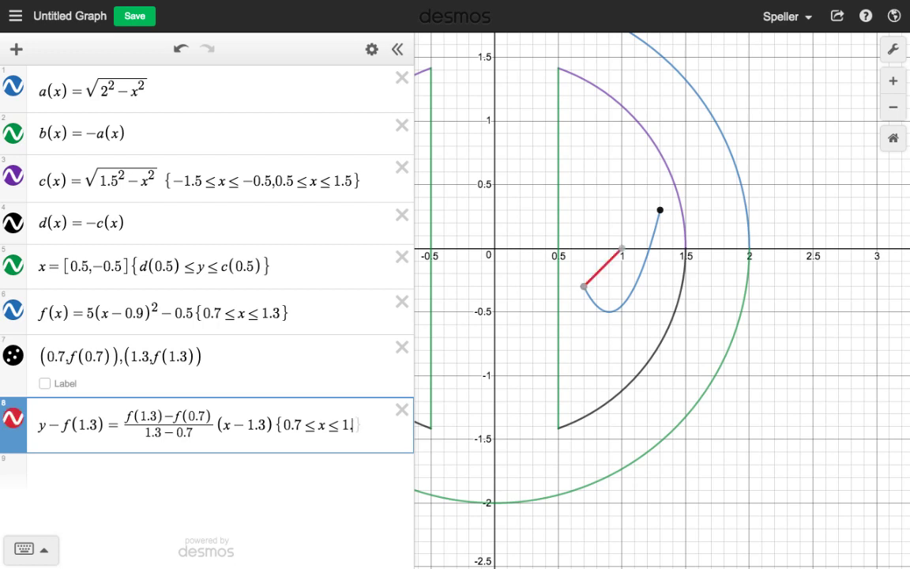
text(.3)
key(Right)
Define g(x)=5(x+0.9)²−0.5 on a new expression line as a second parabola on the negative x side
click(594, 371)
drag(594, 371, 769, 370)
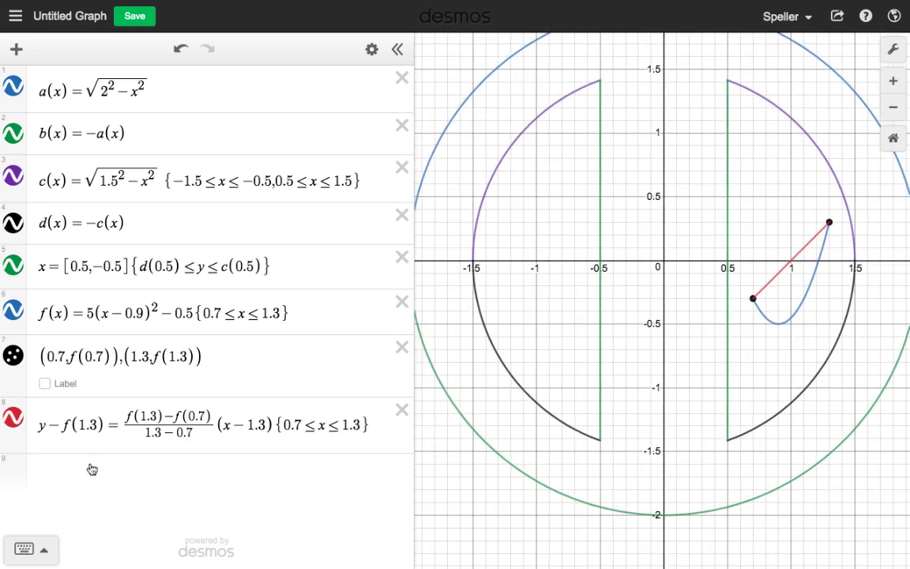
click(49, 471)
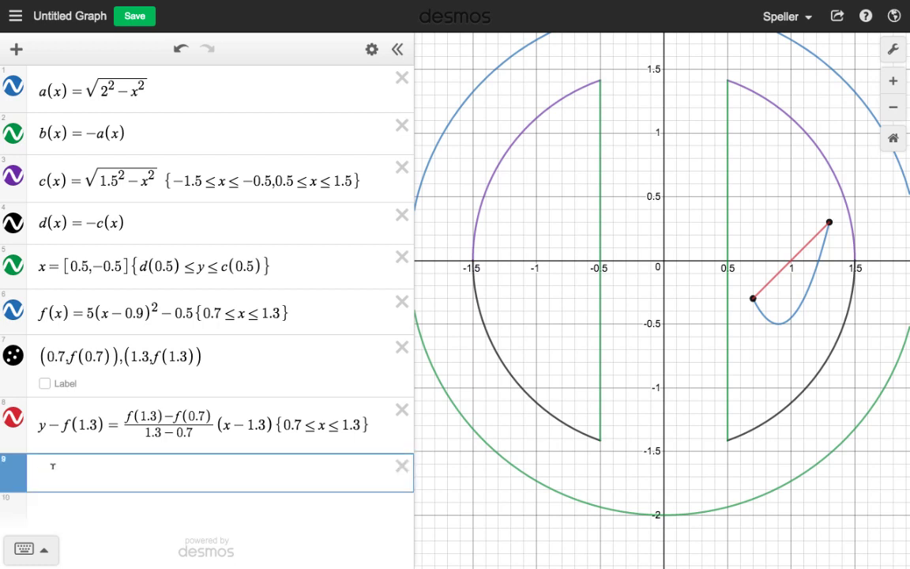
text(g(x))
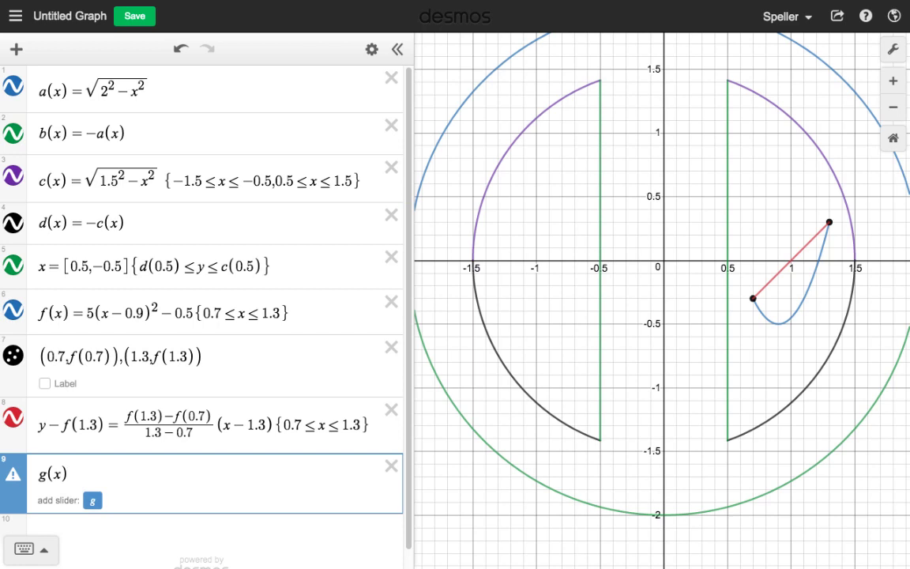
text(=)
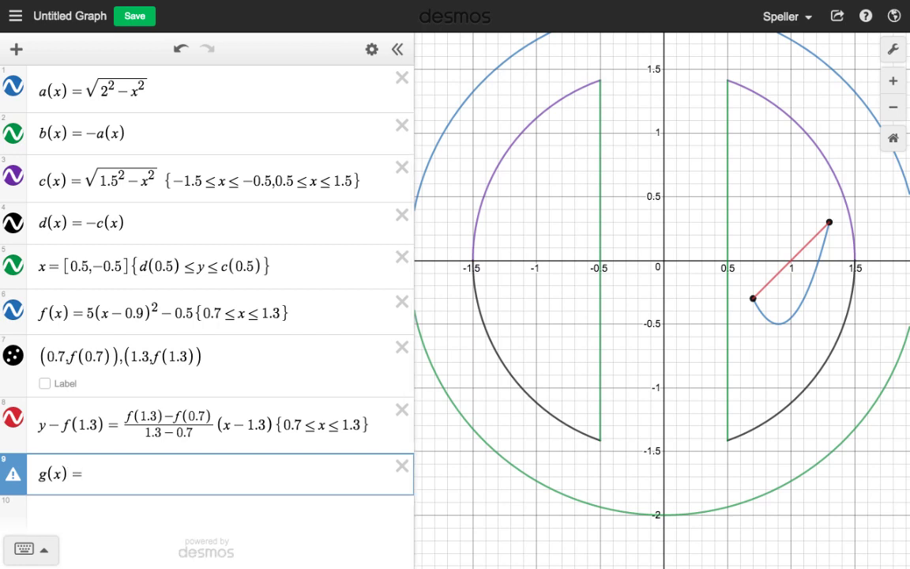
text(5(x+0.9)
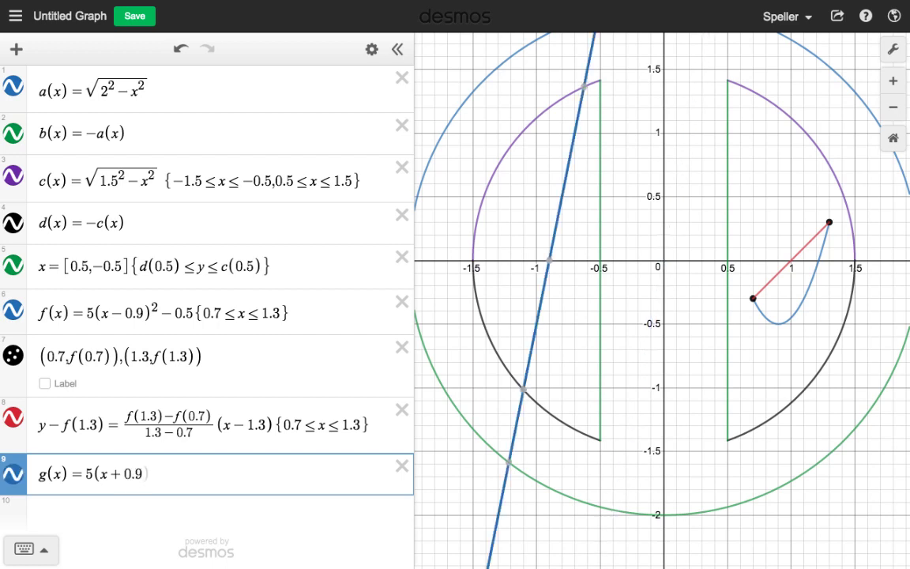
text()^2)
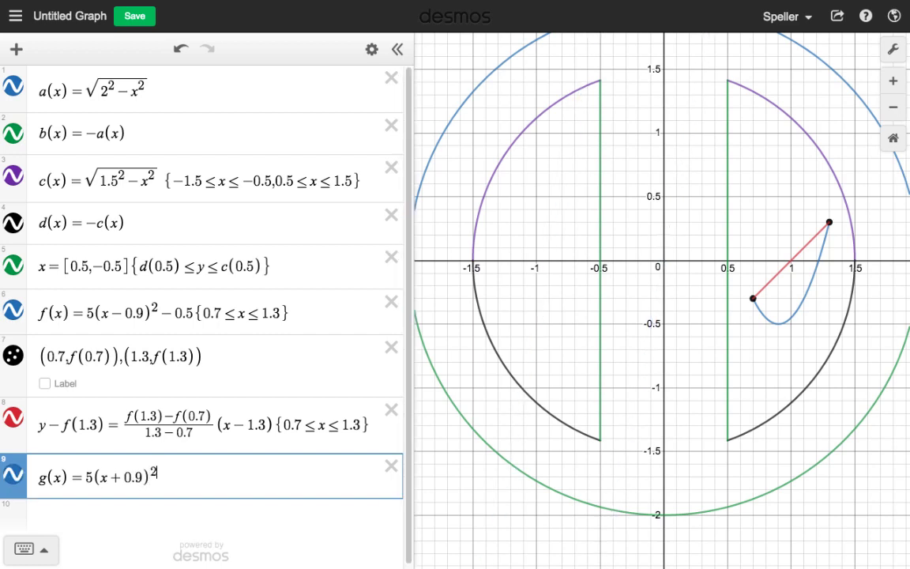
key(Right)
text(-0.)
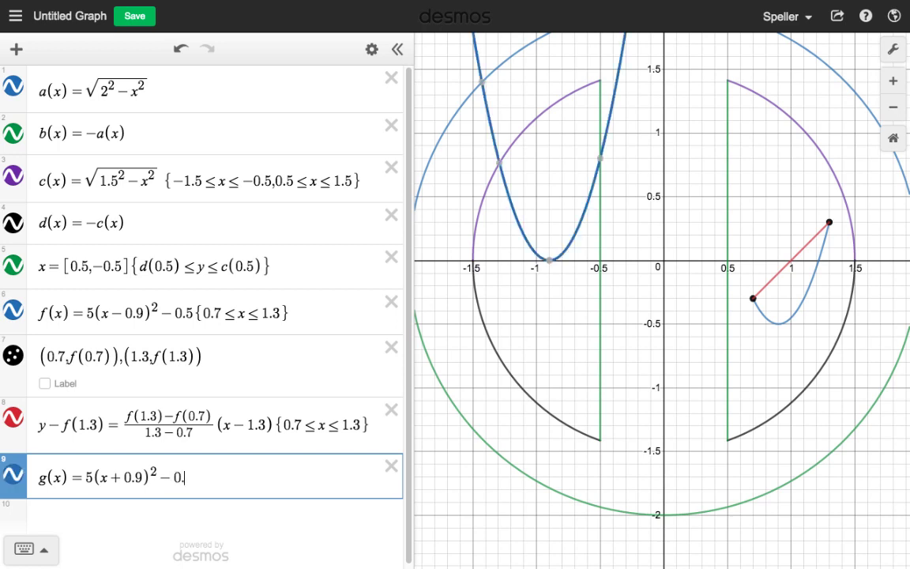
text(5)
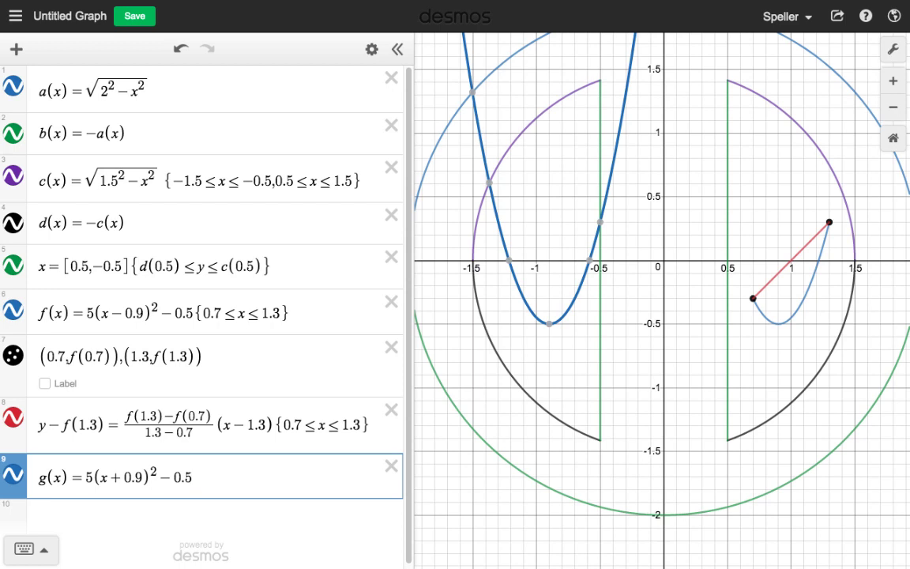
Restrict g(x) to the domain −1.3≤x≤−0.7
text({-1.3)
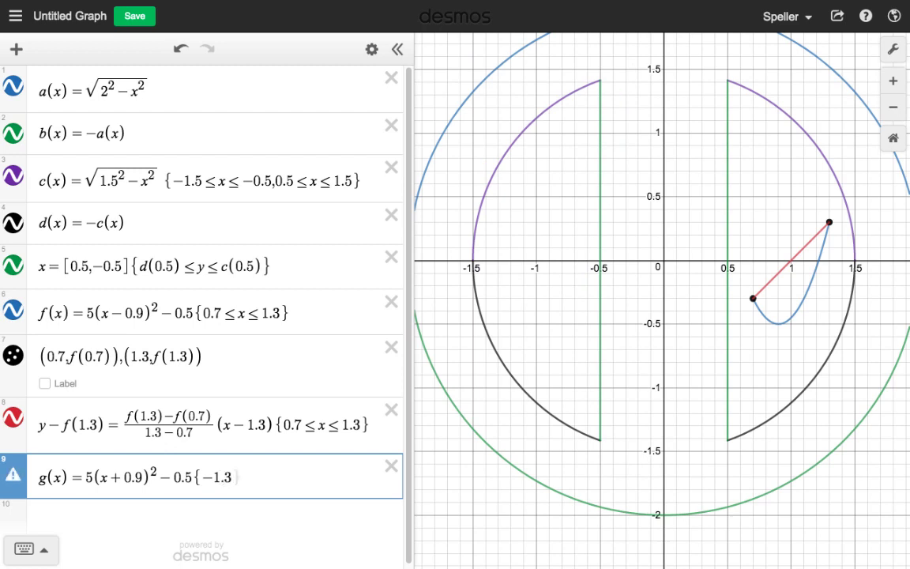
text(<=x<=)
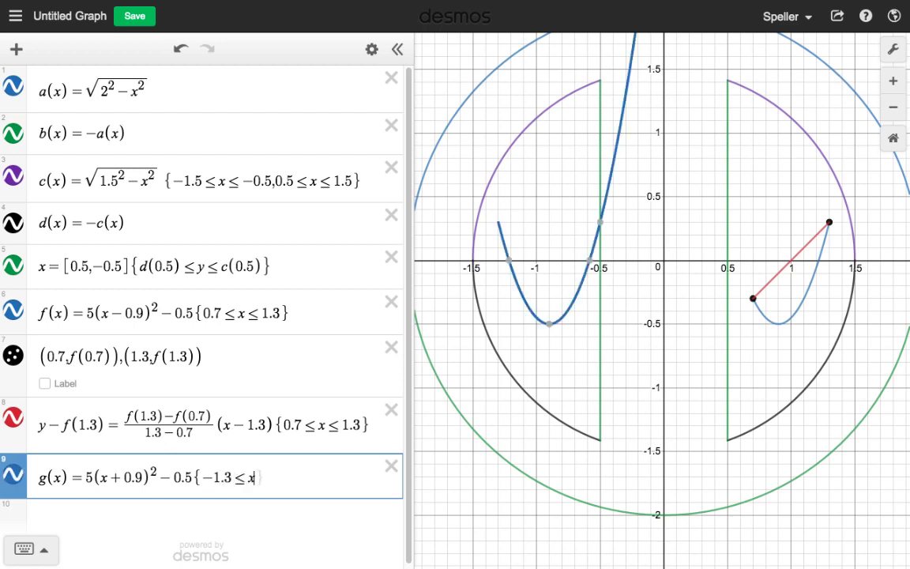
text(-0.7)
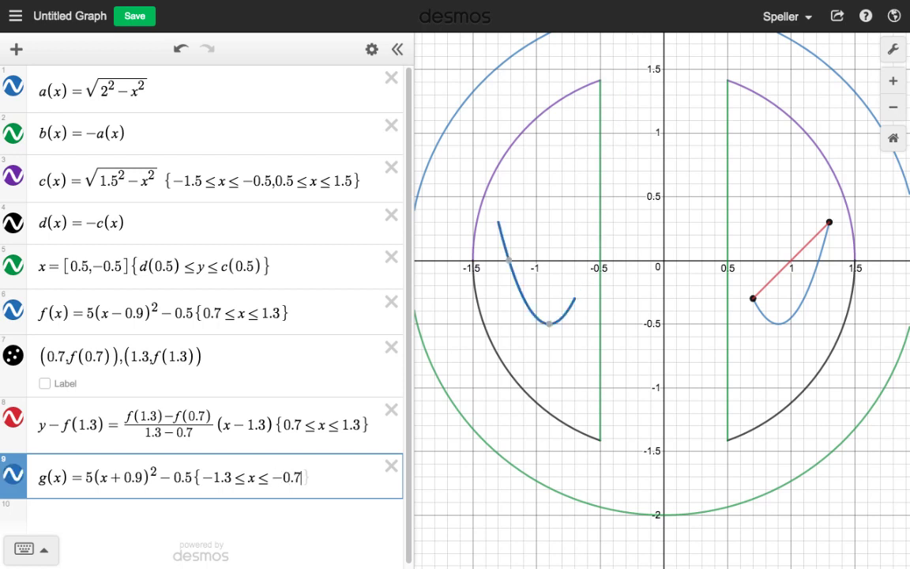
text(})
Plot the endpoints of the g(x) arc as (−0.7,g(−0.7)),(−1.3,g(−1.3)) on a new expression line
key(Return)
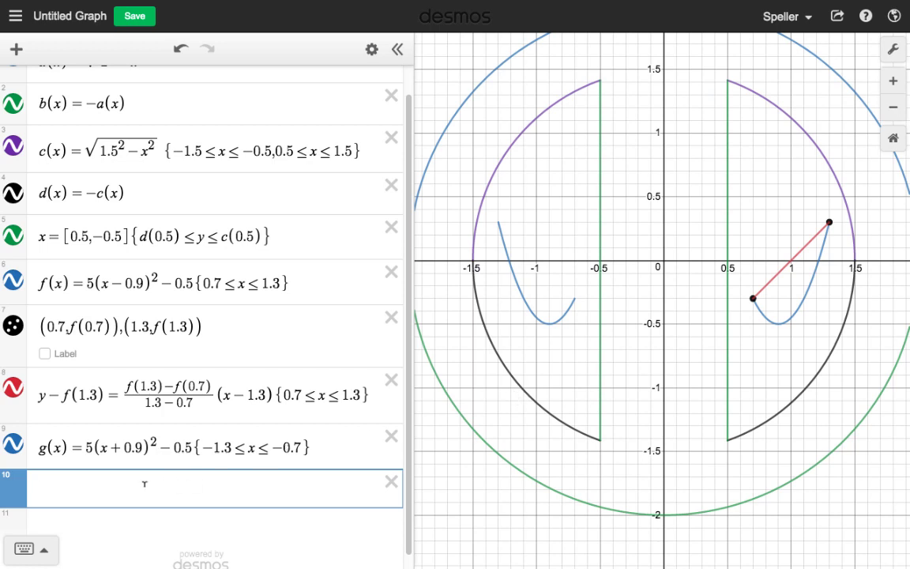
text(()
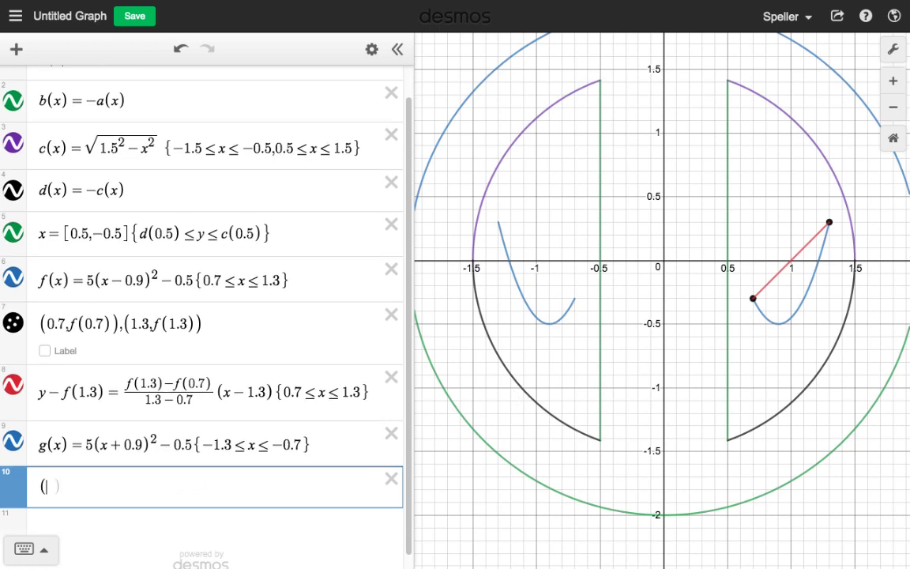
text(-0)
text(.7)
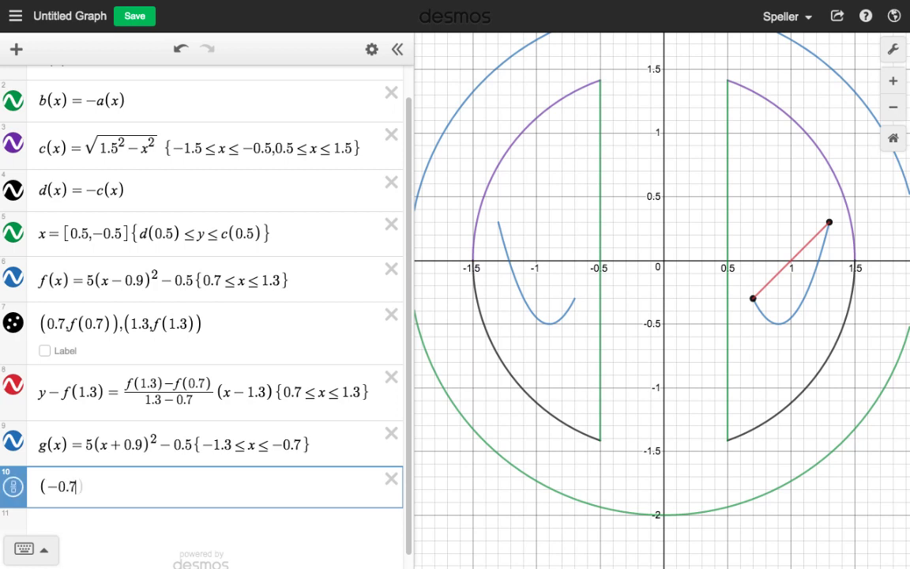
text(,g()
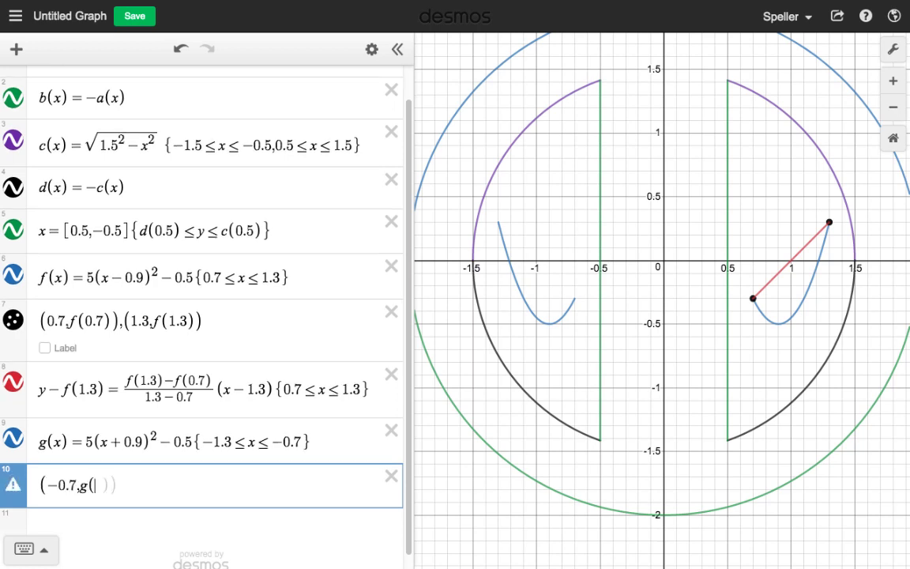
text(-0.)
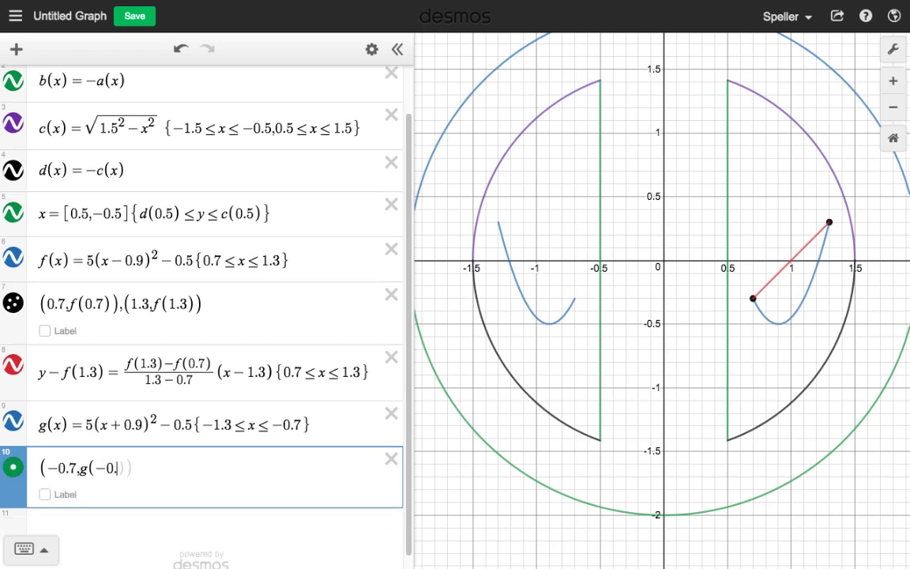
text(7)),()
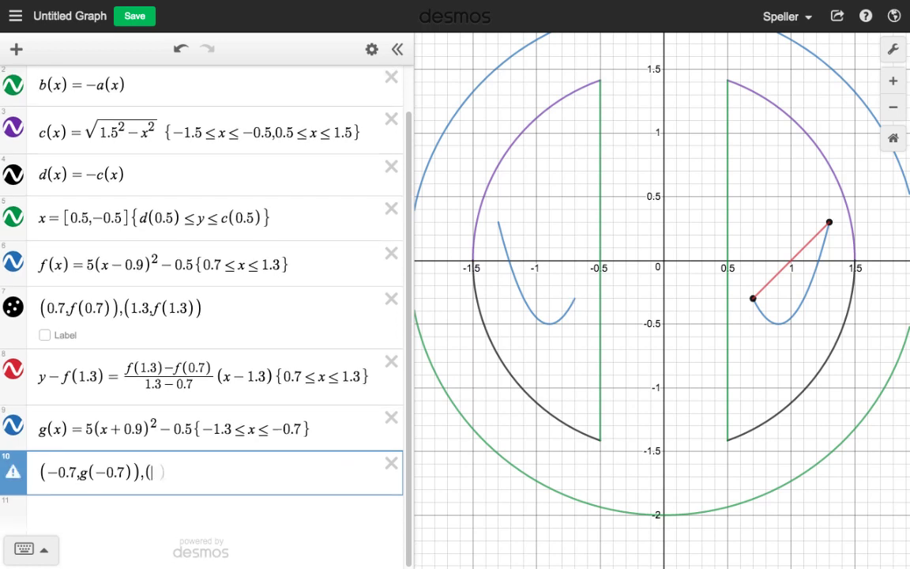
text(-1)
text(.3)
text(,g(-)
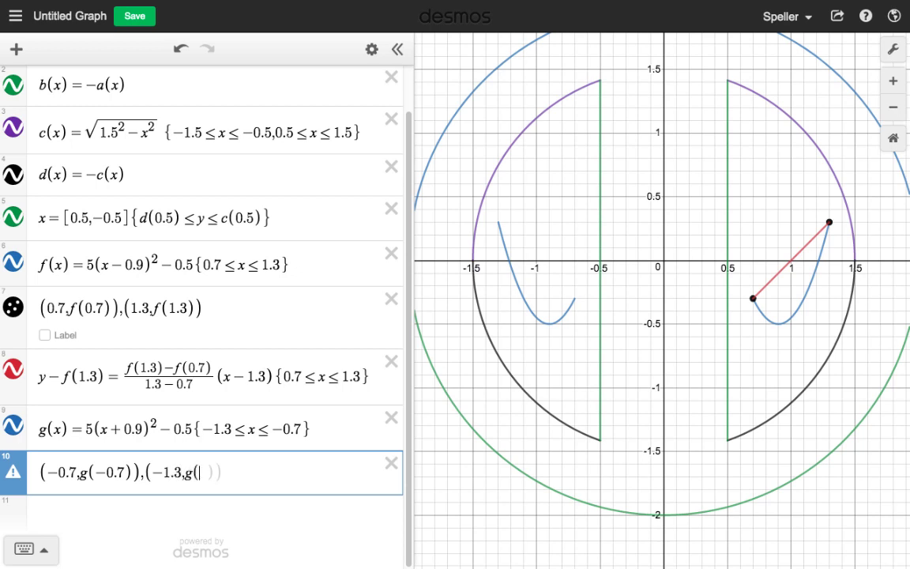
text(1.3)
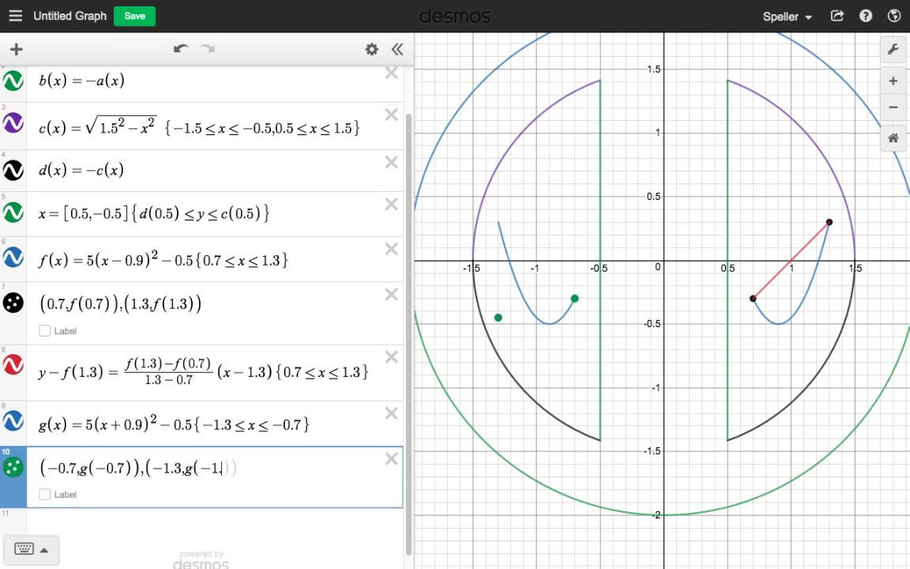
text()))
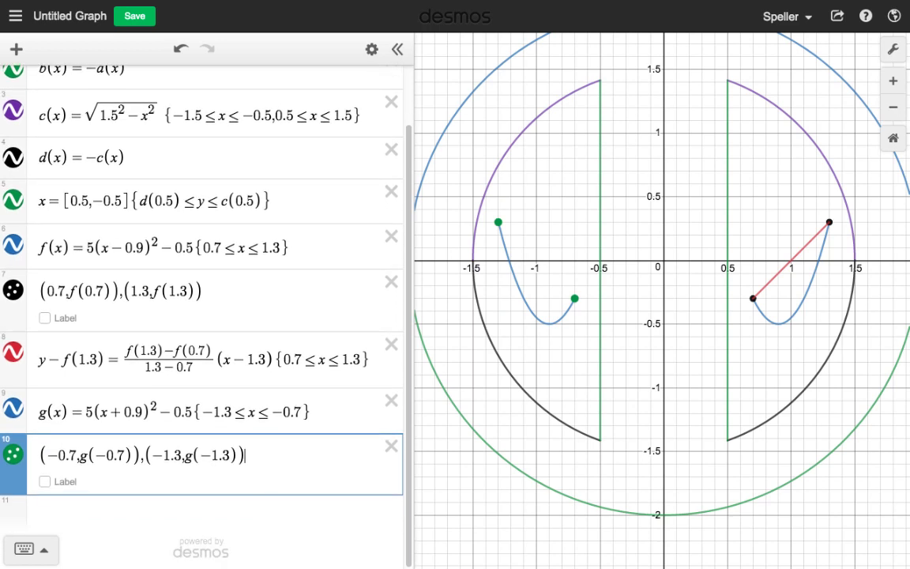
Start a point-slope equation for the second arc's connecting line on a new expression line with y−g(−1.3)=
key(Return)
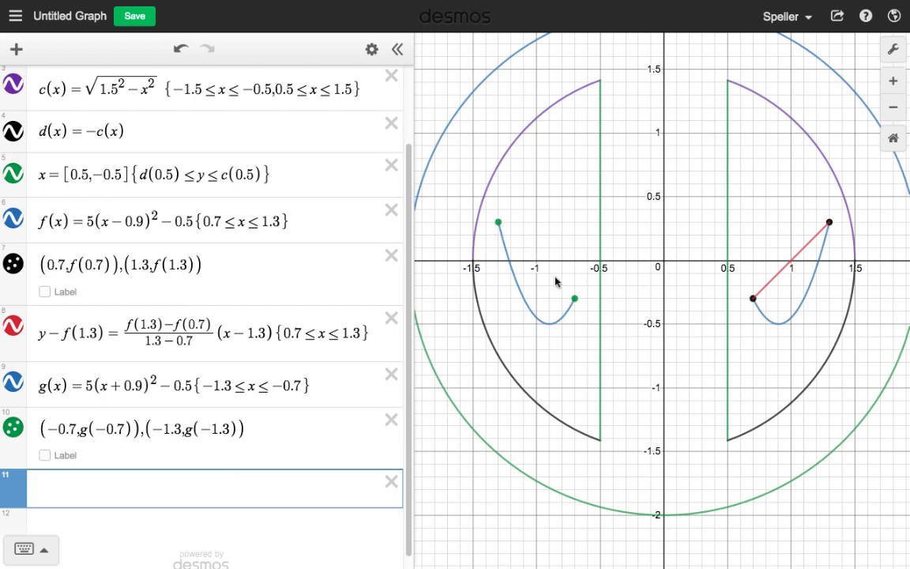
text(y-g(-10)
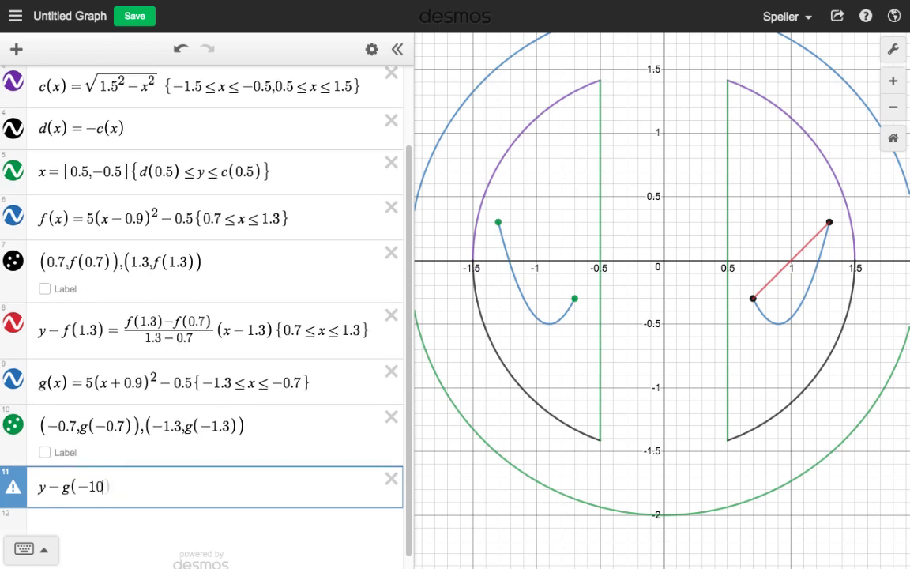
text(.4)
key(BackSpace)
key(BackSpace)
text(.3)=)
Enter the connecting line's slope as the fraction (g(−1.3)−g(−0.7))/(−1.3−(−0.7)) after the equals sign
text(/)
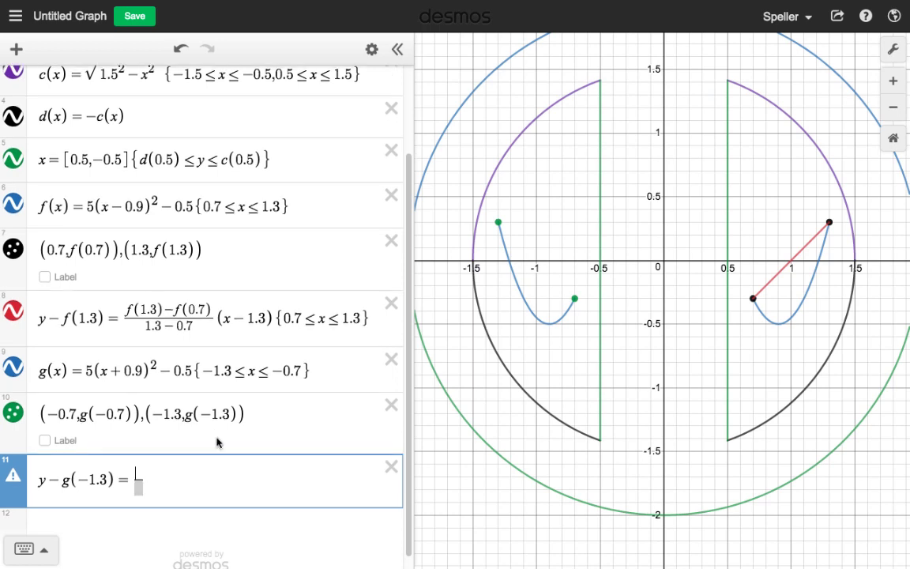
text(g()
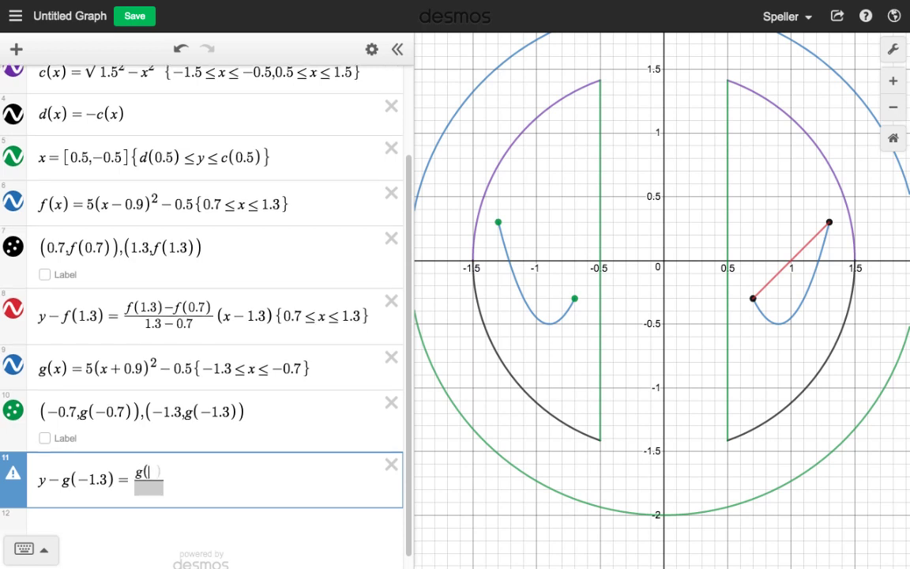
text(-1.3))
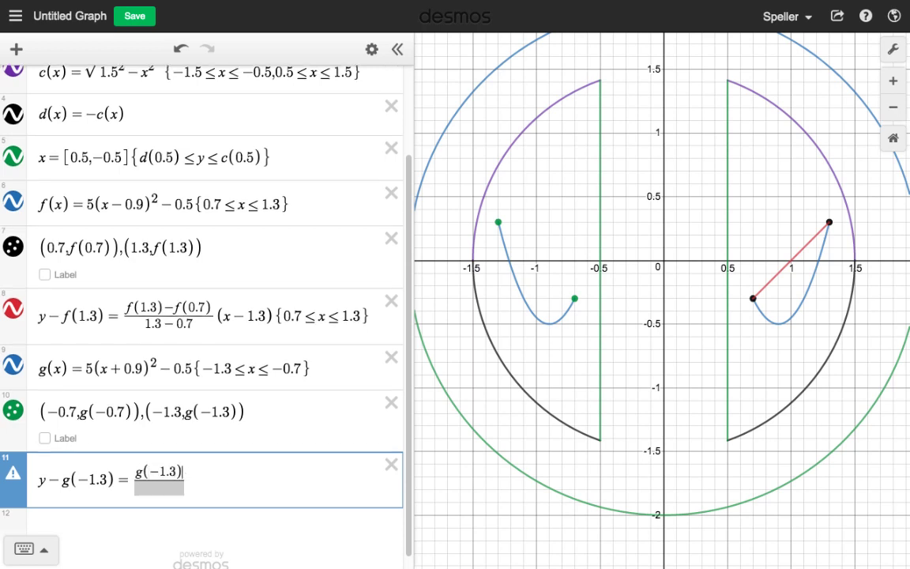
text(-g()
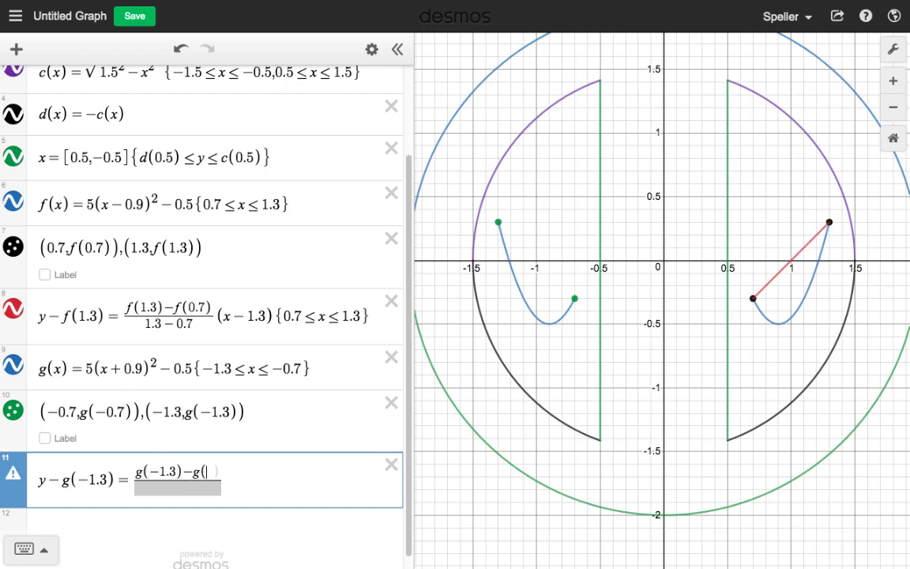
text(-0.7)
key(Right)
key(Down)
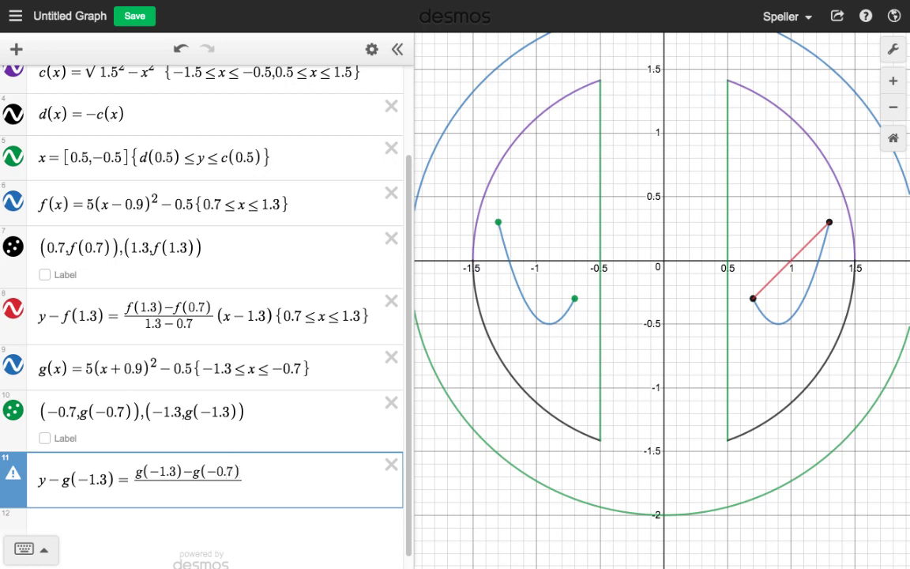
text(-1.3)
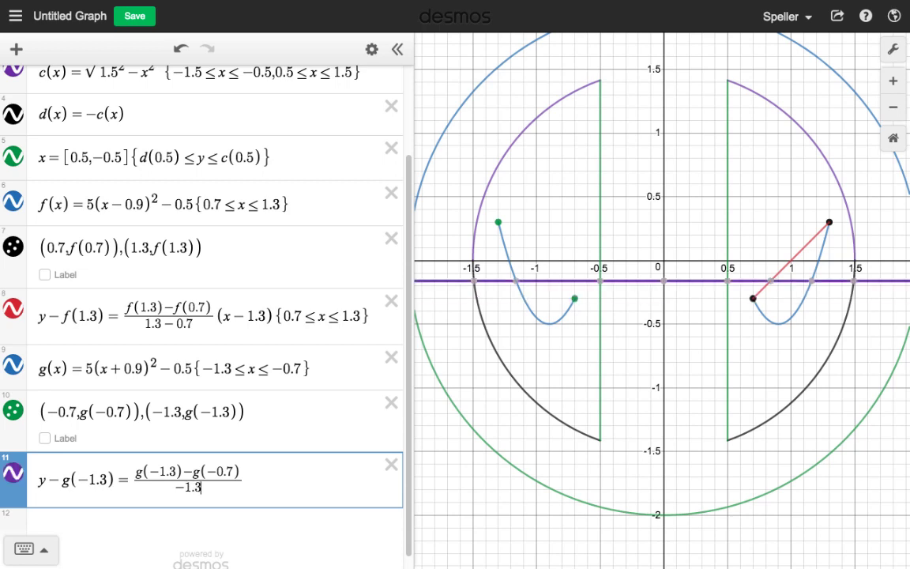
text(-()
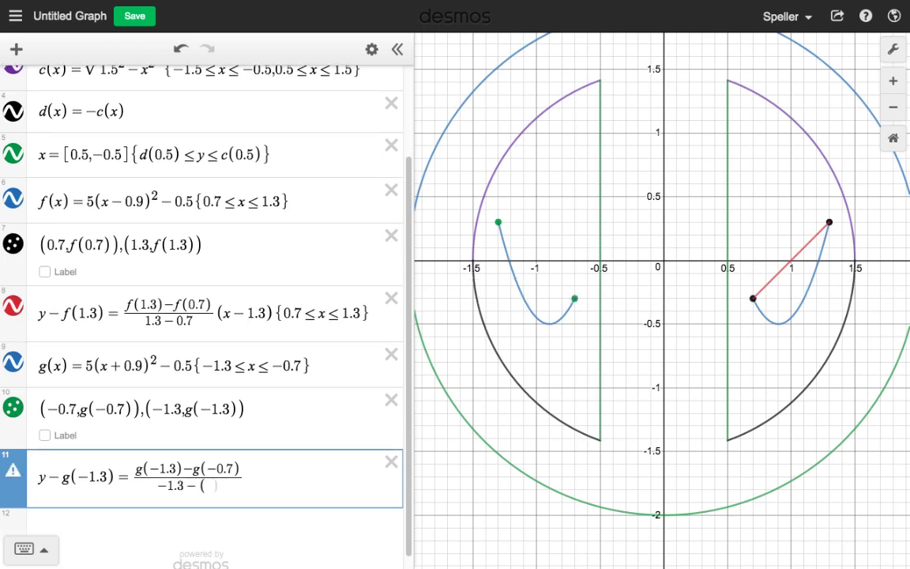
text(-0.7)
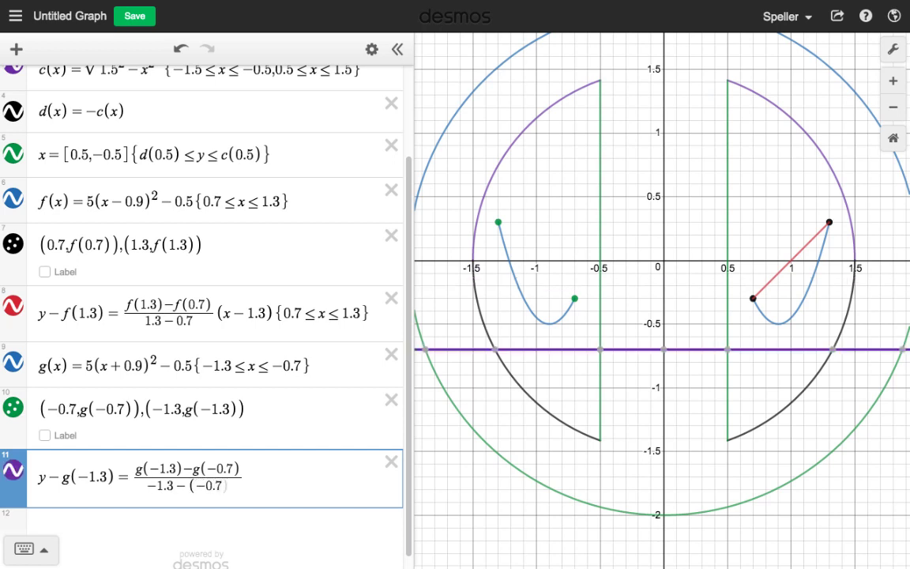
key(Right)
key(Right)
Complete the point-slope equation of the g(x) connecting line with the factor (x−(−1.3))
text(()
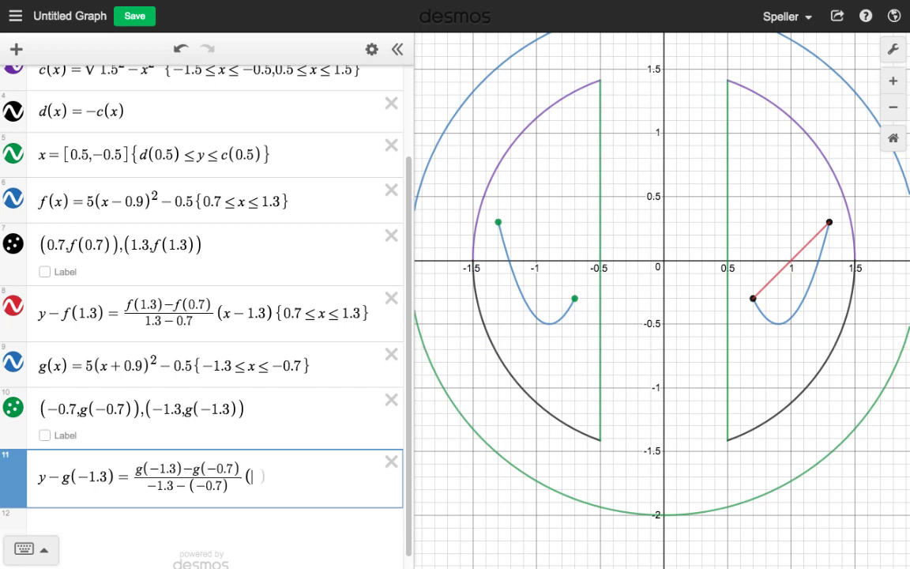
text(x-()
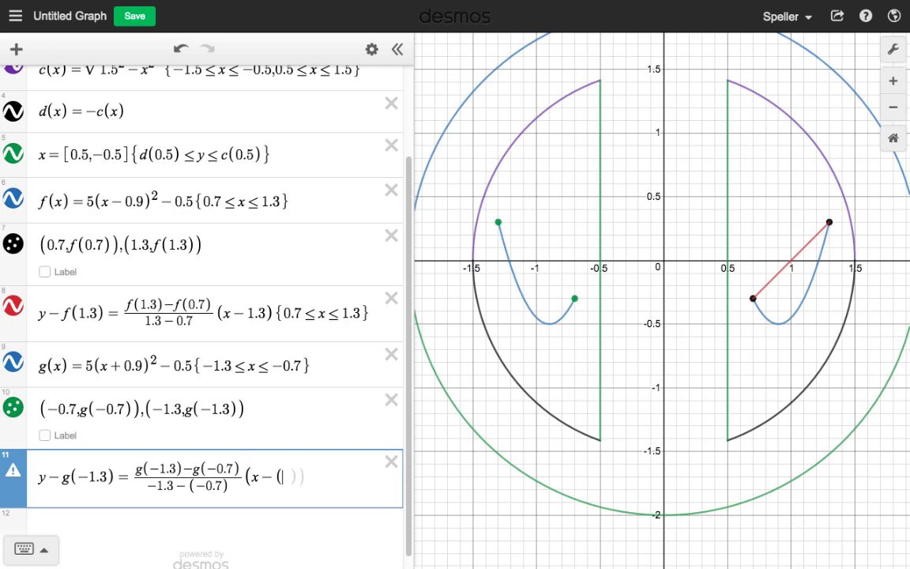
text(-1)
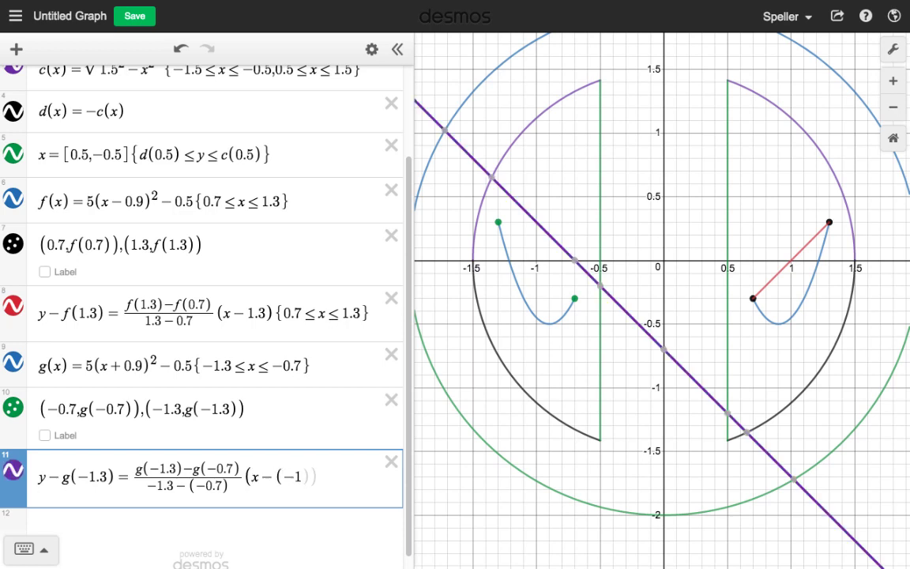
text(.3)))
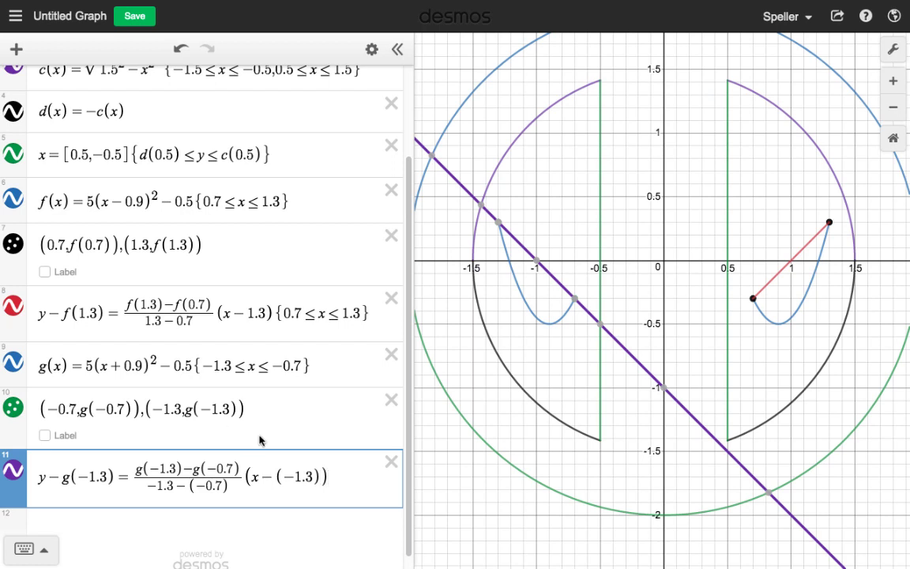
Restrict the g(x) connecting line to the domain −1.3≤x≤−0.7 and add a new expression line
mouse_move(501, 228)
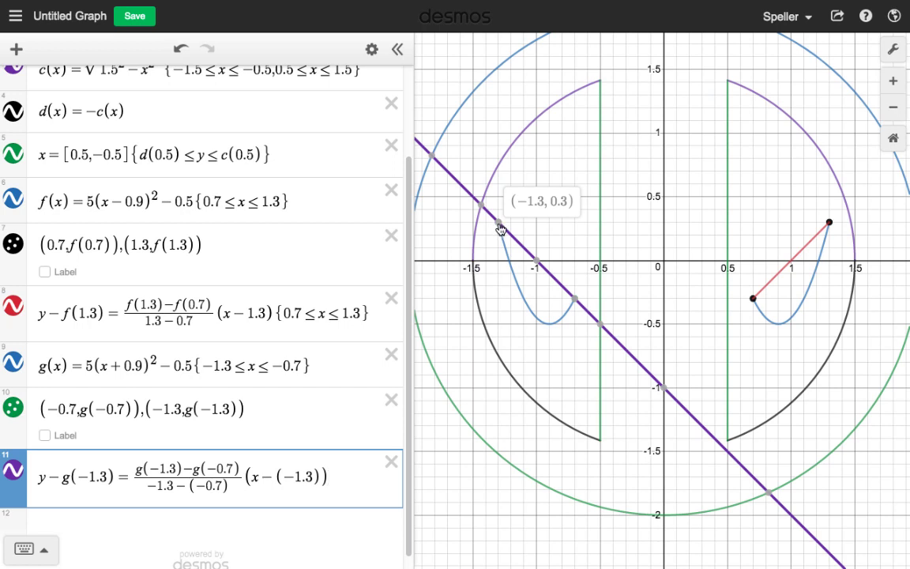
mouse_move(574, 302)
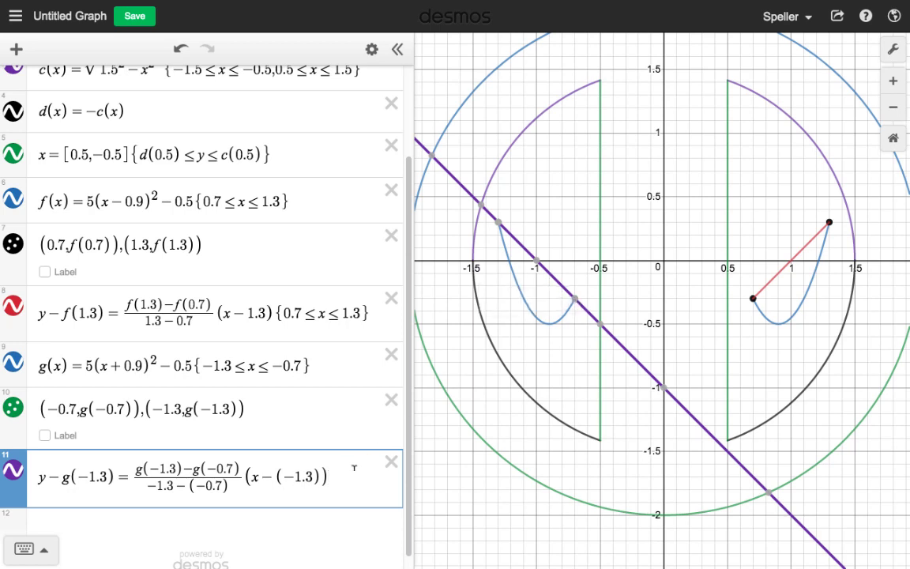
text({)
text(-1.3)
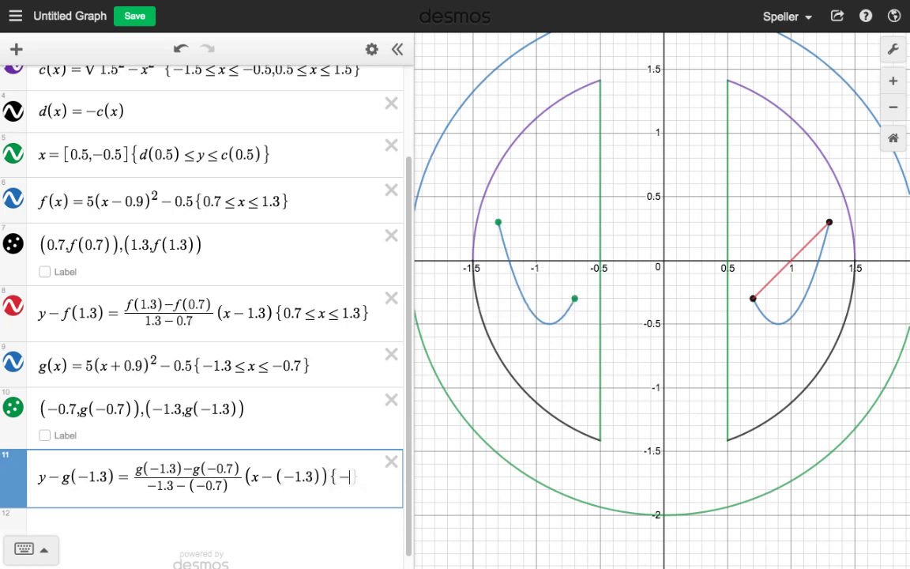
text(<=x)
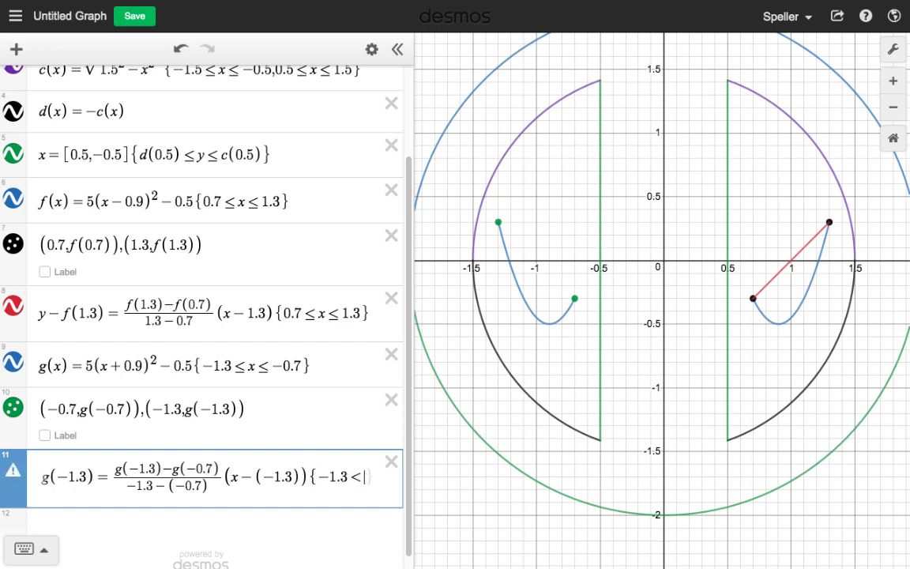
text(<=-0)
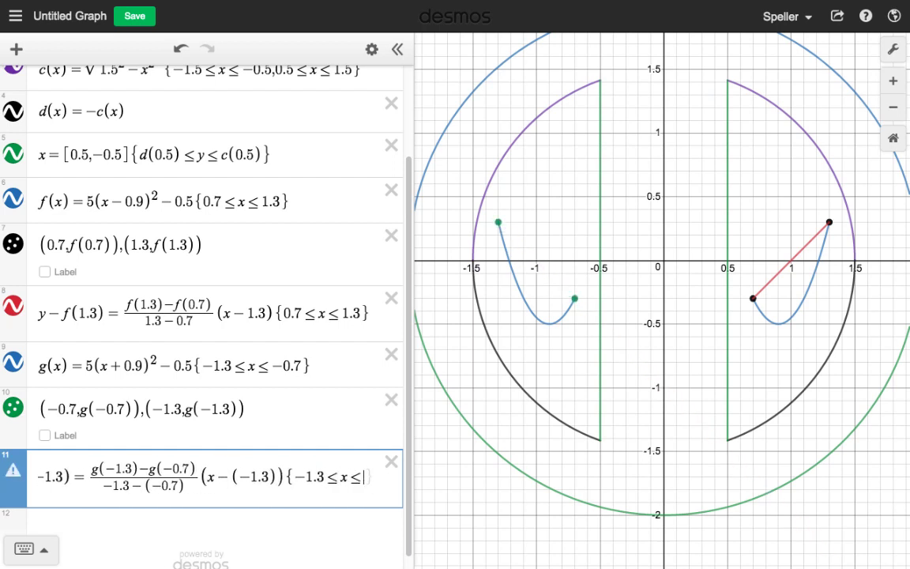
text(.7)
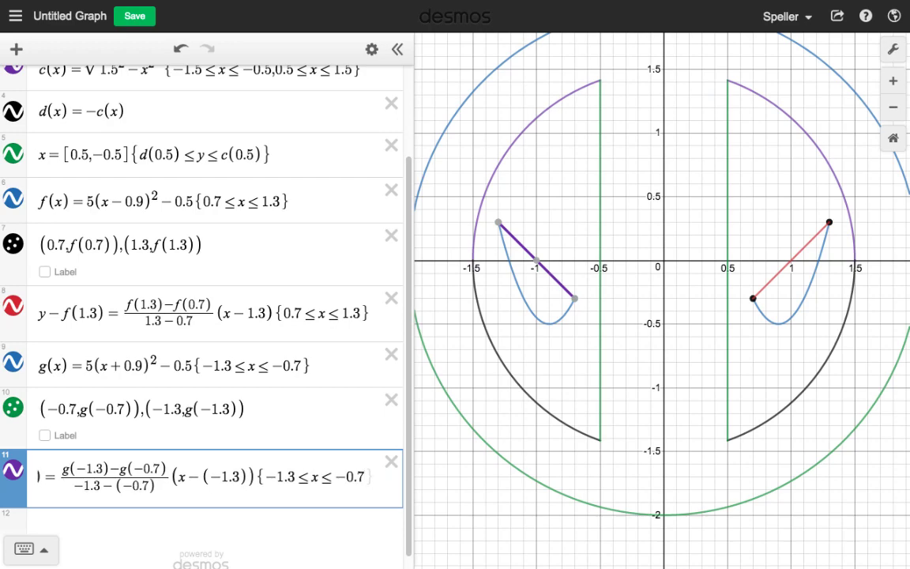
key(Right)
key(Return)
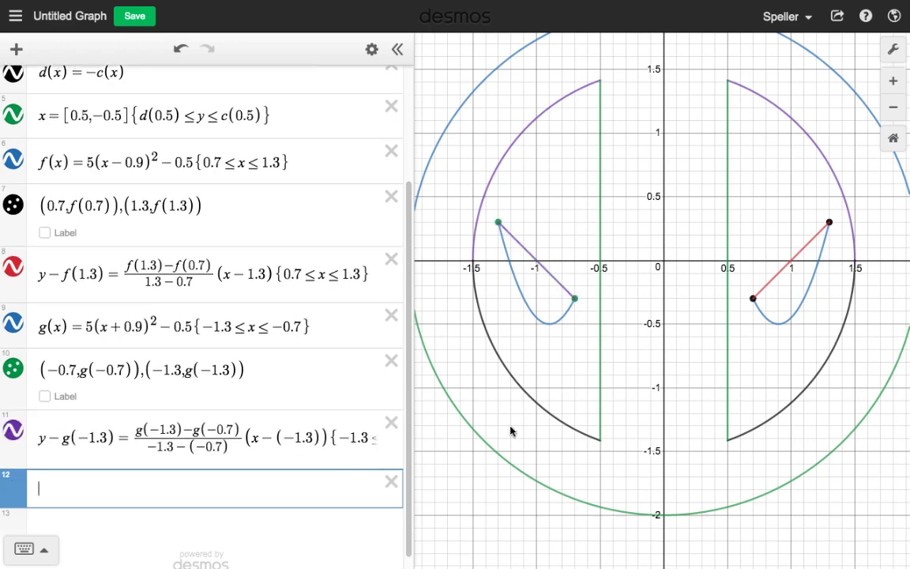
Color the g(x) arc and its connecting line black, and hide the arc's endpoint markers
scroll(597, 386, up, 3)
scroll(597, 386, down, 3)
scroll(597, 386, down, 2)
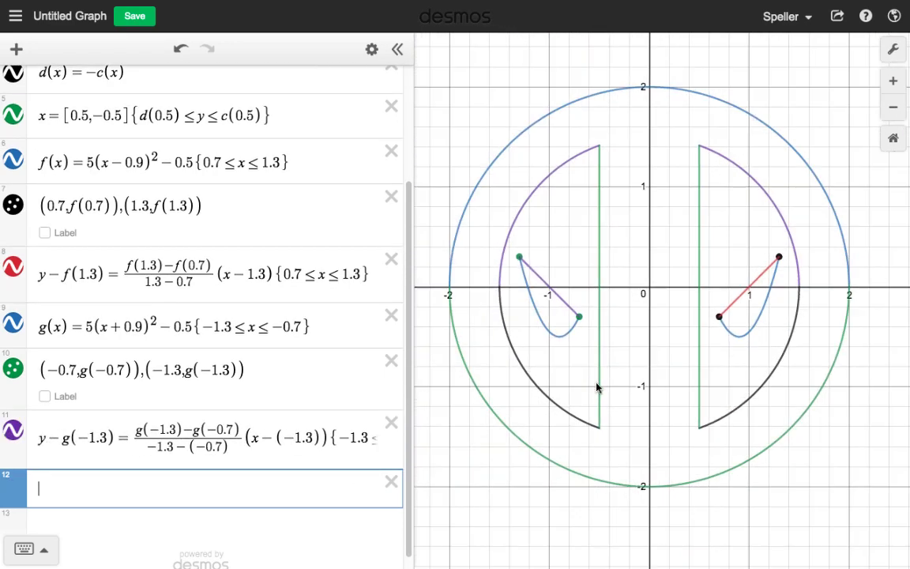
click(21, 430)
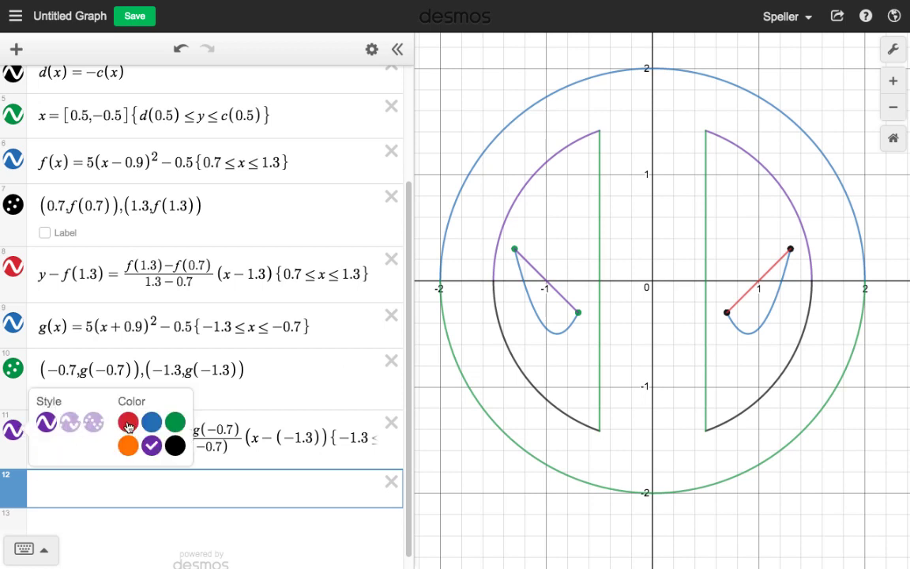
click(176, 445)
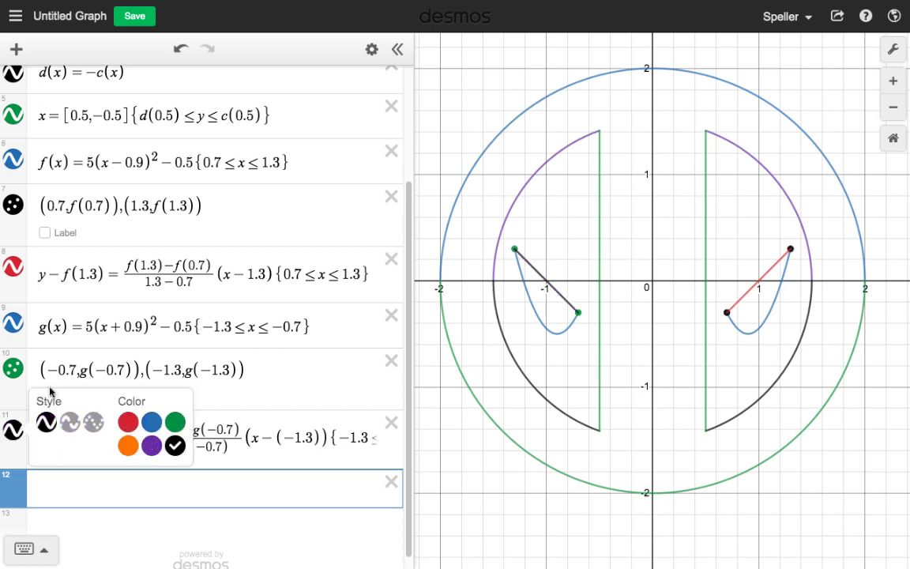
click(12, 322)
click(13, 367)
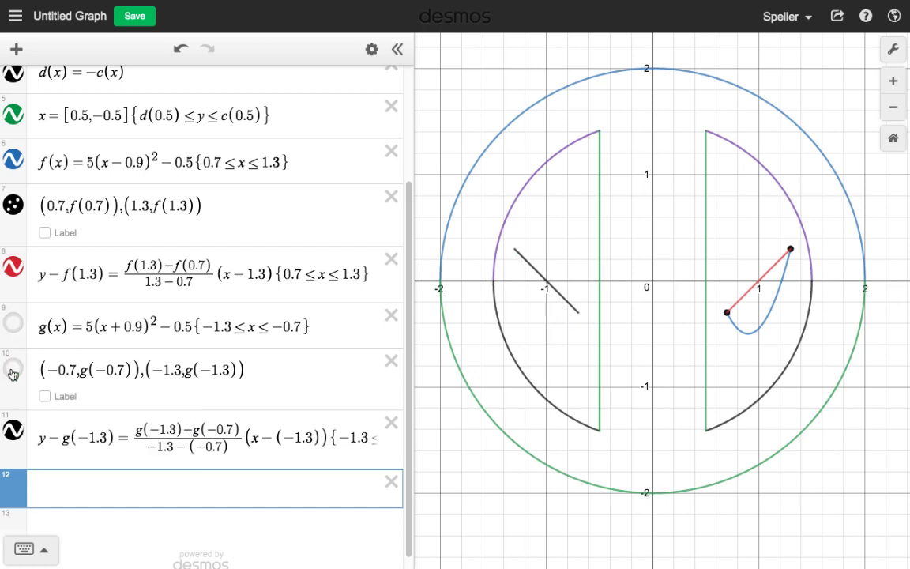
click(14, 323)
click(16, 327)
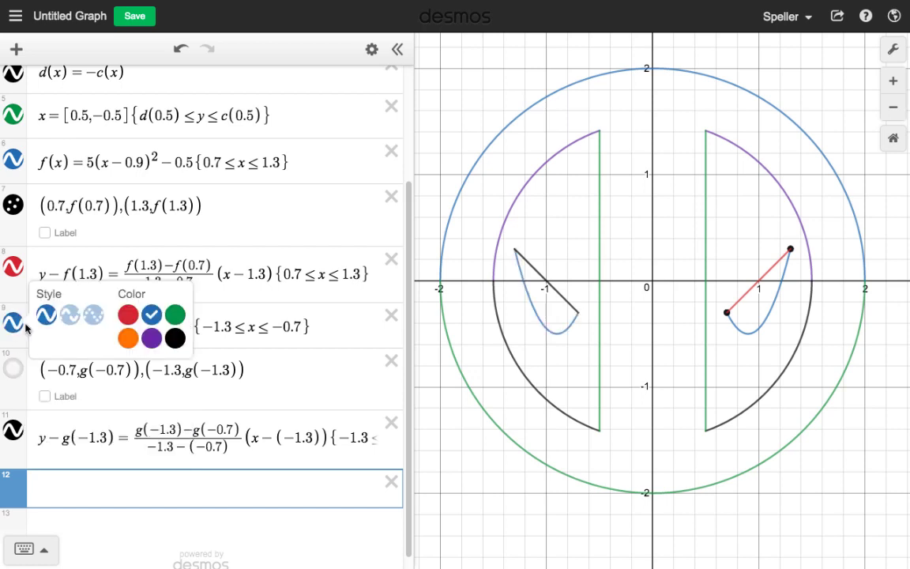
click(176, 338)
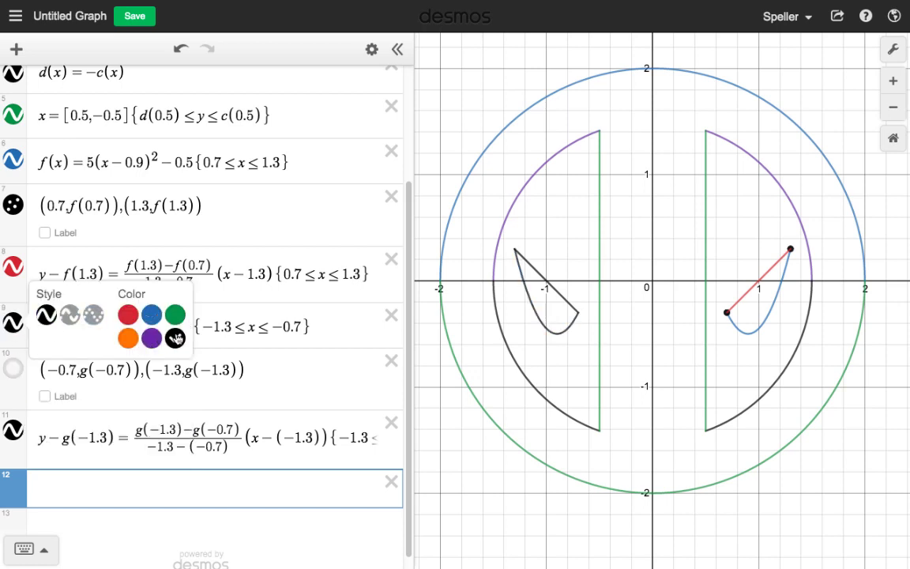
Color the f(x) arc and its connecting line black, and hide the f(x) endpoint markers
click(14, 270)
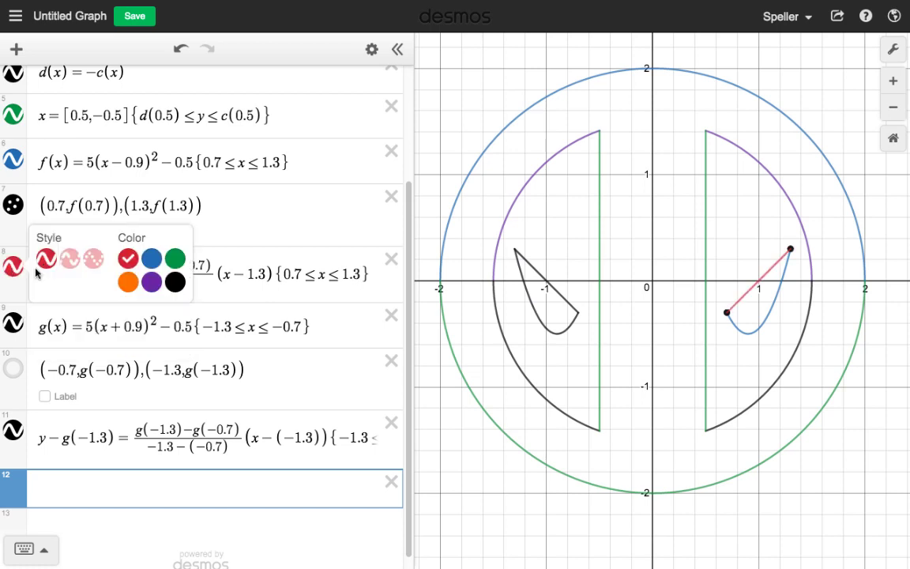
click(175, 281)
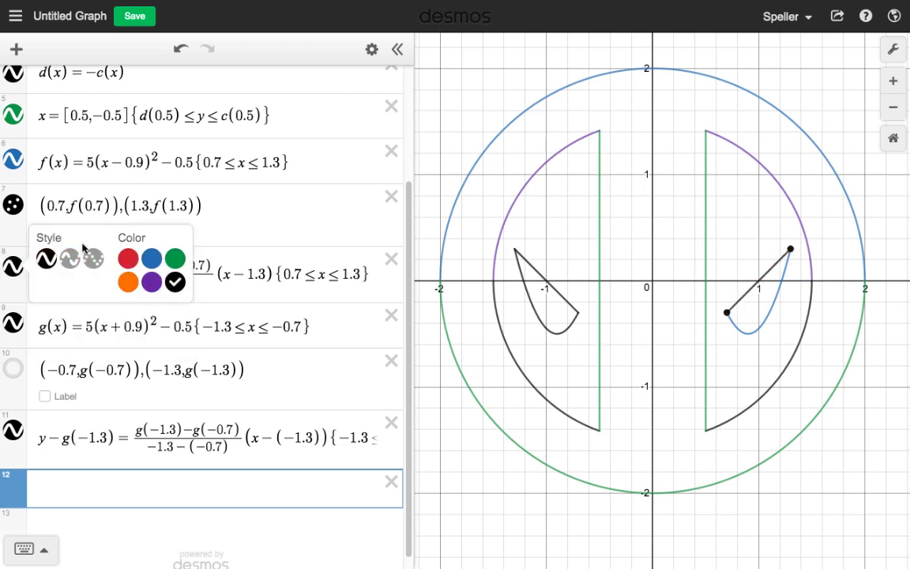
click(13, 201)
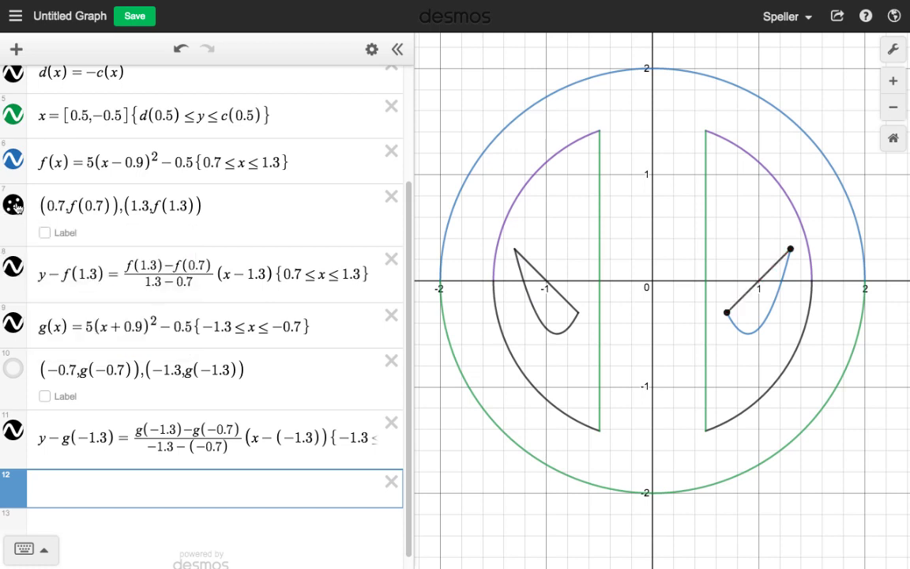
click(13, 160)
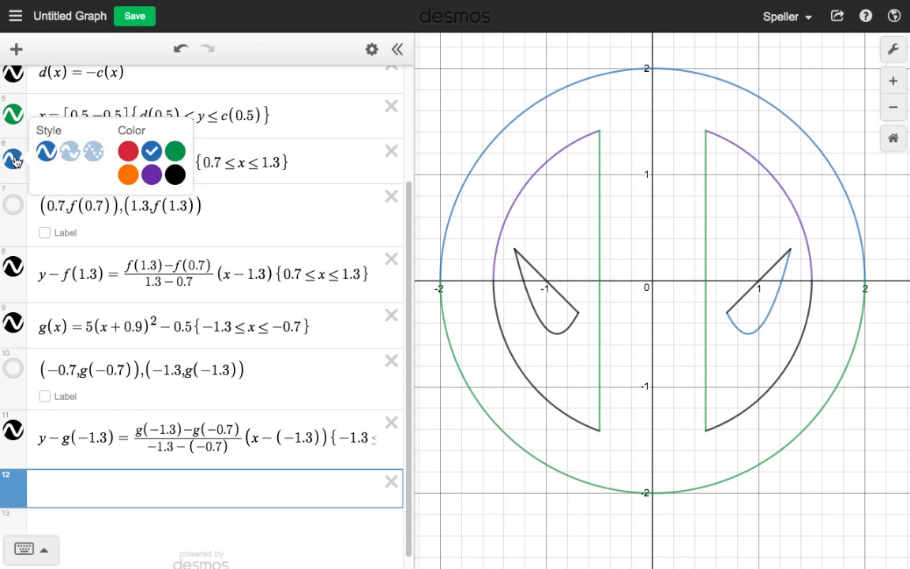
click(173, 173)
Color the vertical segments x=[0.5,−0.5] and the inner circle arcs d(x) and c(x) red
scroll(223, 187, up, 5)
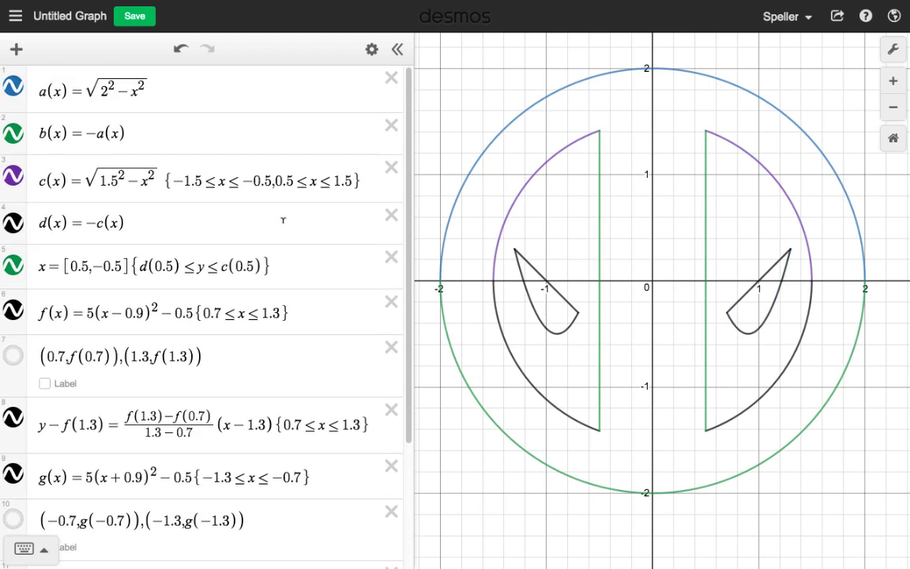
click(14, 261)
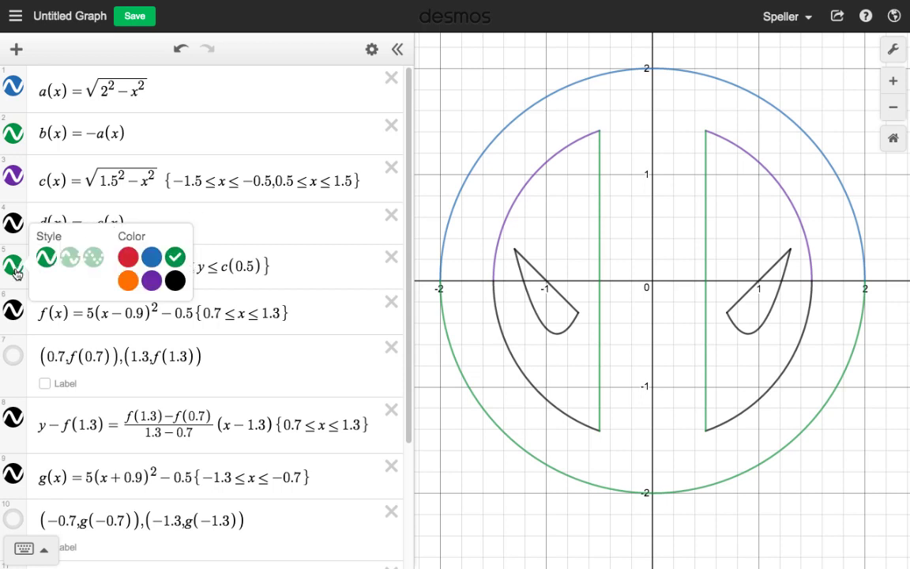
click(128, 256)
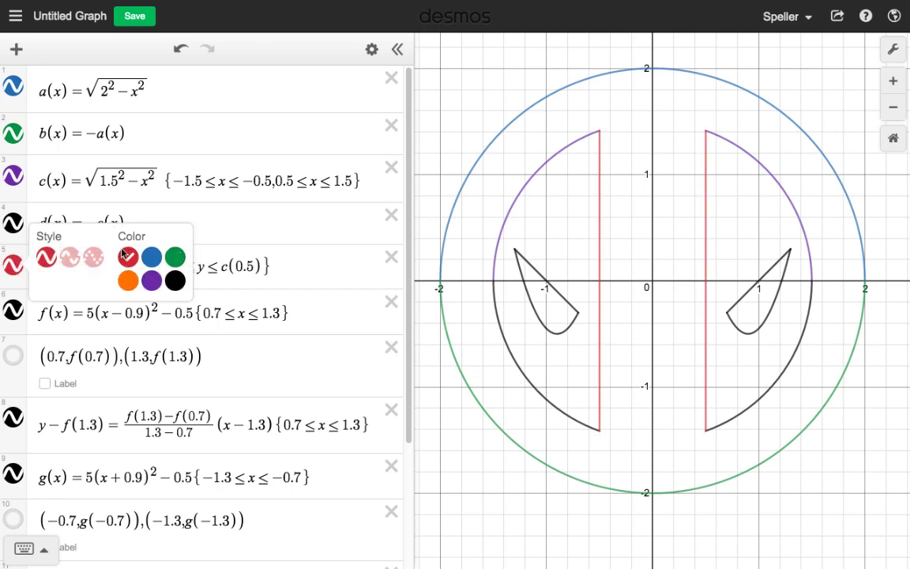
click(15, 225)
click(14, 224)
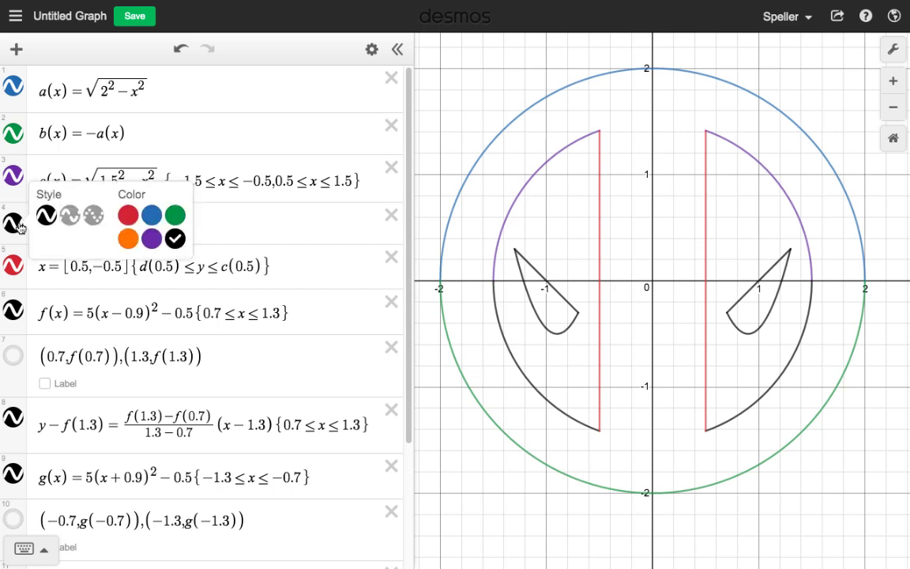
click(128, 214)
click(13, 175)
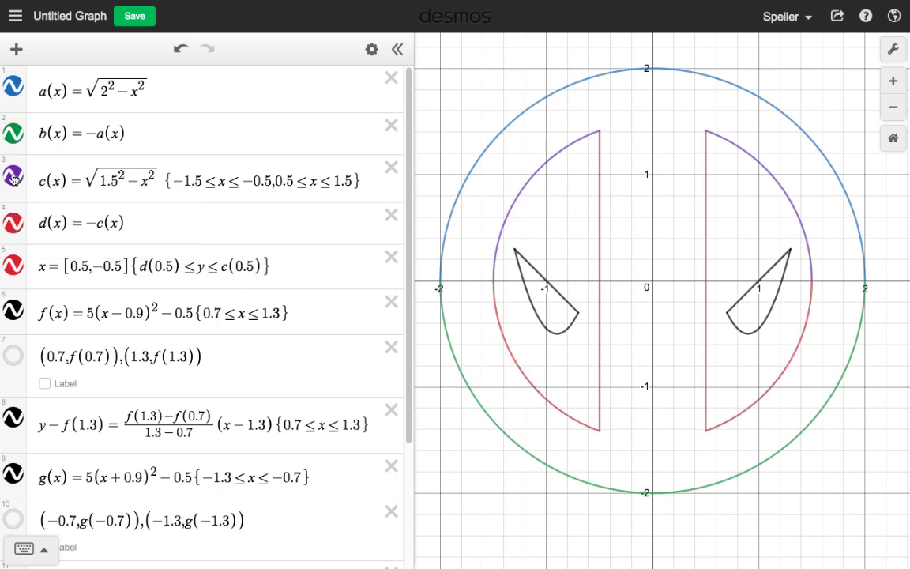
click(14, 178)
click(128, 167)
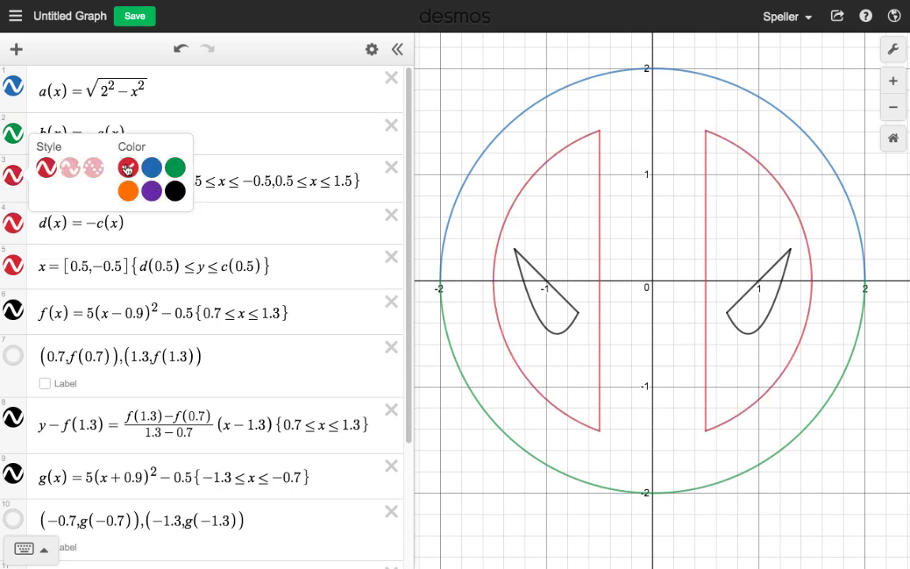
Color the outer circle arcs b(x) and a(x) red
click(14, 136)
click(15, 135)
click(13, 135)
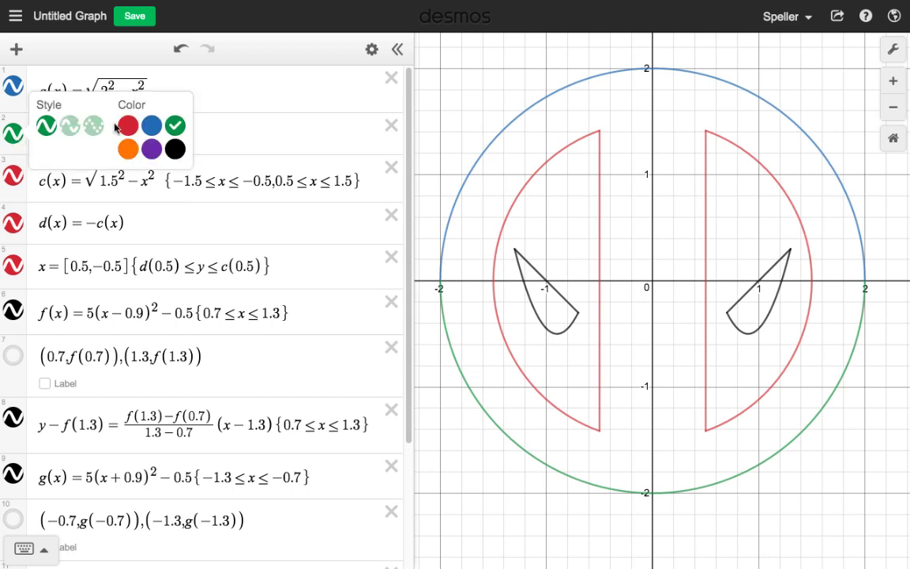
click(126, 126)
click(14, 89)
click(15, 88)
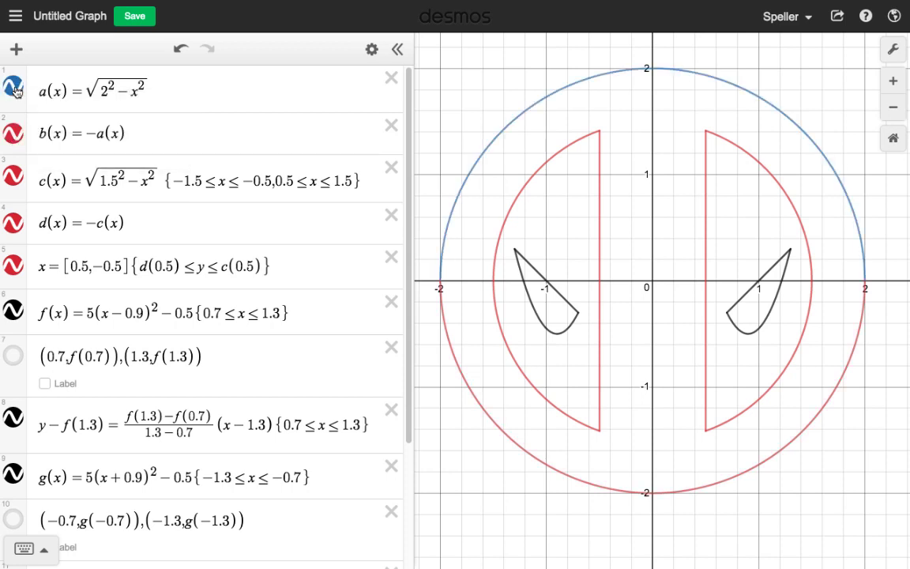
click(15, 91)
click(128, 77)
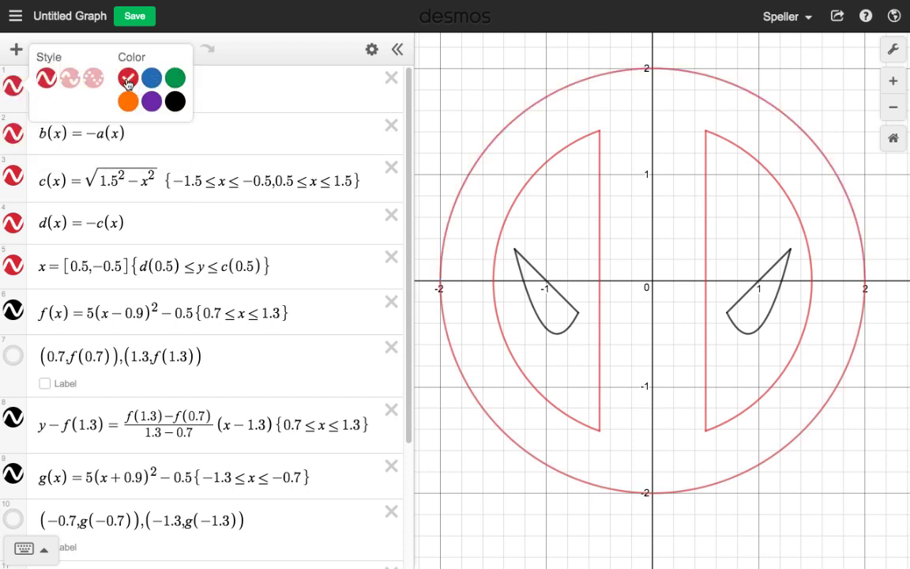
Hide the expression list so the graph fills the whole window
click(397, 49)
scroll(523, 82, up, 3)
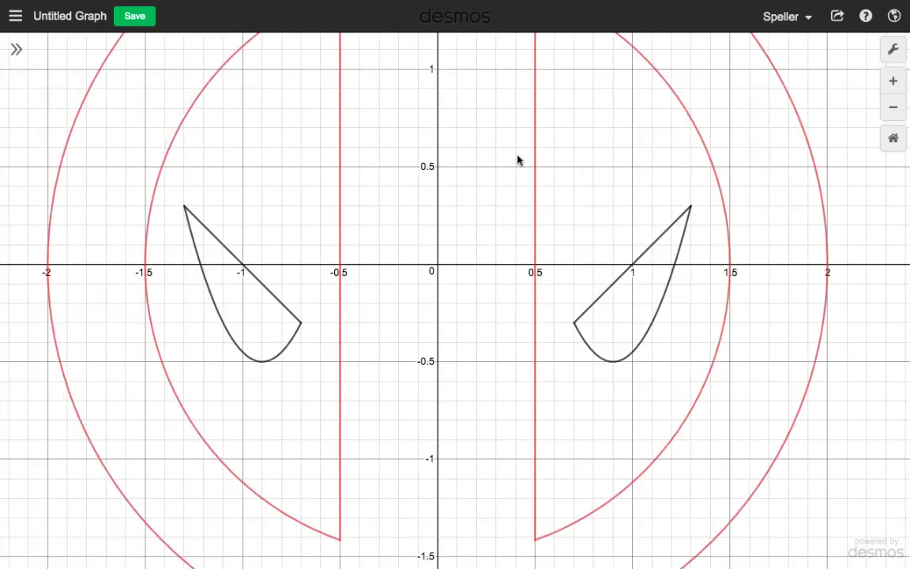
scroll(517, 160, down, 5)
mouse_move(518, 158)
mouse_down()
mouse_move(516, 224)
mouse_move(551, 159)
mouse_move(544, 193)
mouse_move(554, 244)
mouse_up()
scroll(555, 244, up, 3)
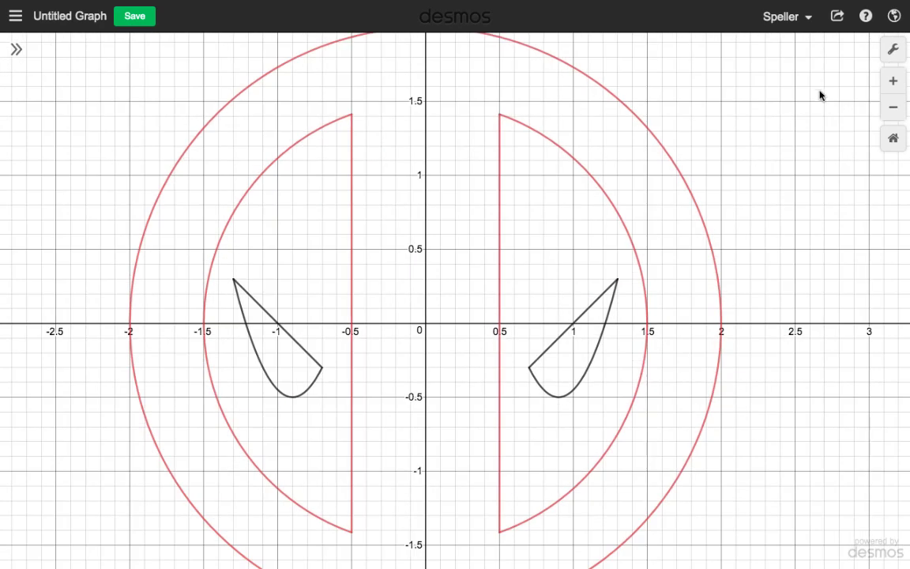
Hide the graph's grid, x-axis and y-axis so only the drawing is displayed
click(892, 49)
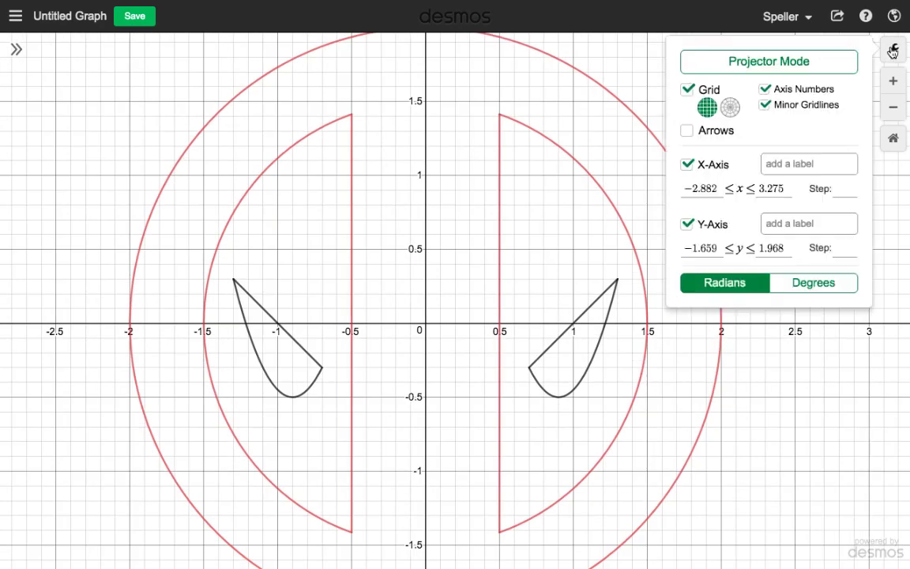
click(686, 90)
click(697, 143)
click(690, 199)
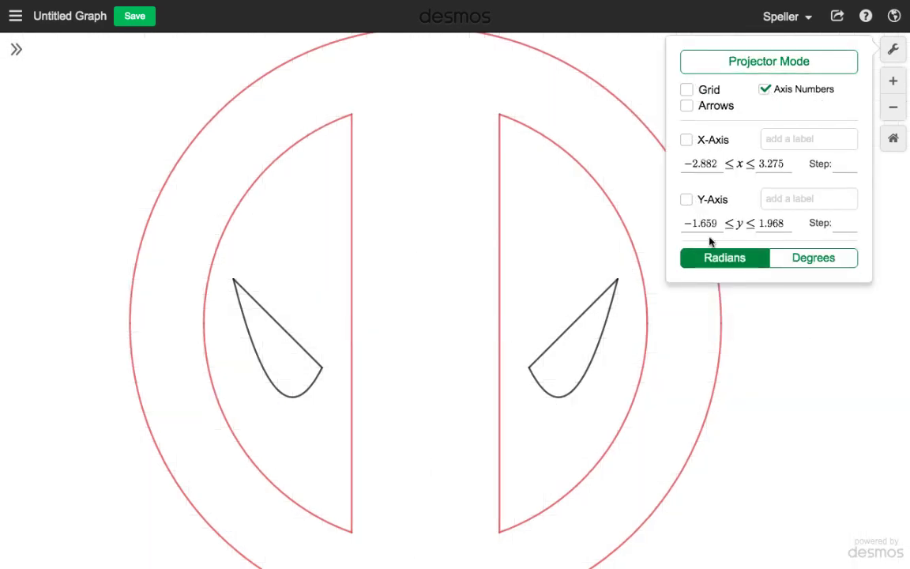
click(760, 326)
Examine the finished drawing at different scales, ending with the complete outer circle in view
scroll(447, 266, up, 5)
scroll(447, 266, down, 10)
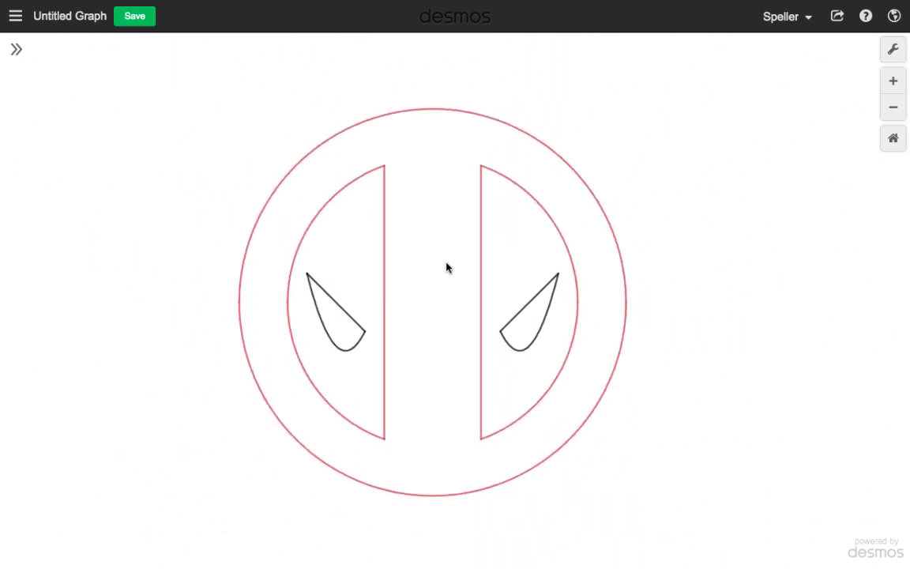
scroll(447, 266, down, 3)
scroll(447, 266, up, 4)
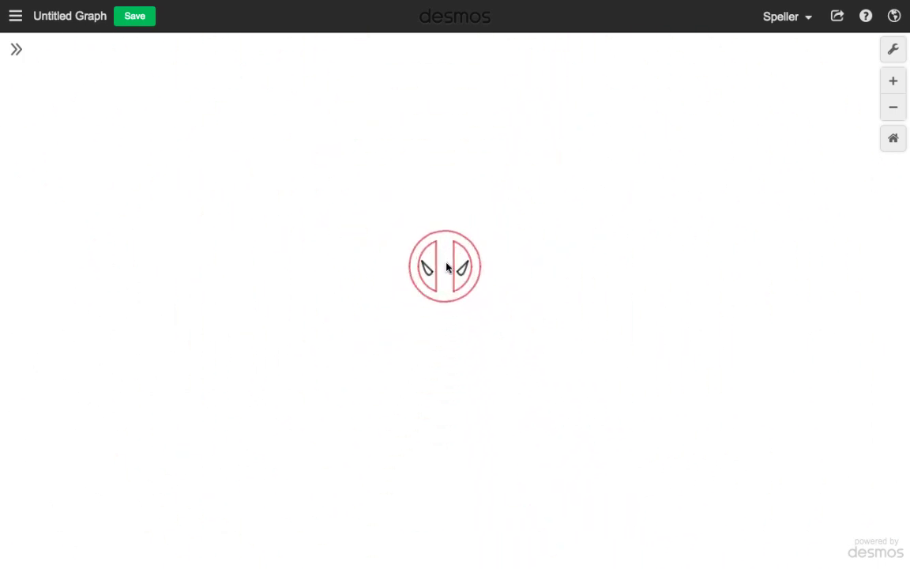
scroll(447, 267, up, 5)
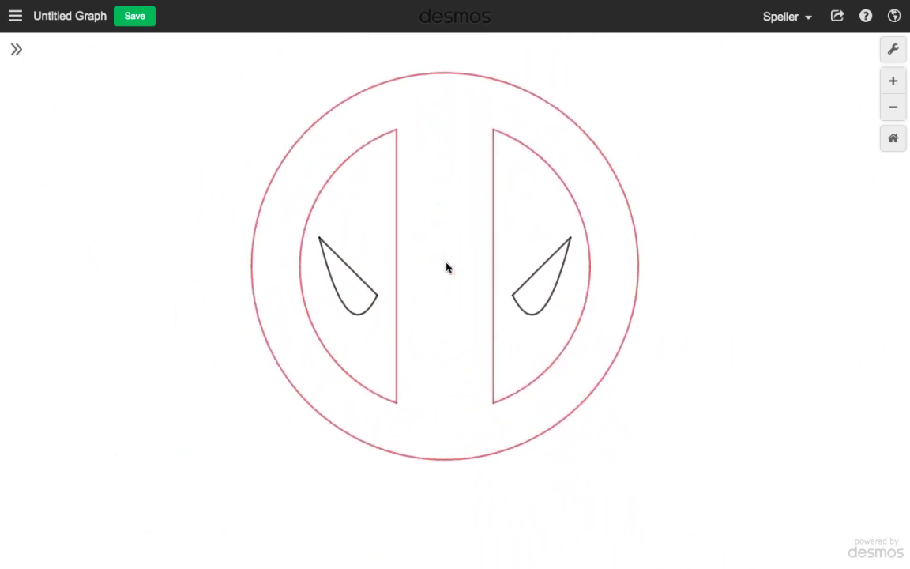